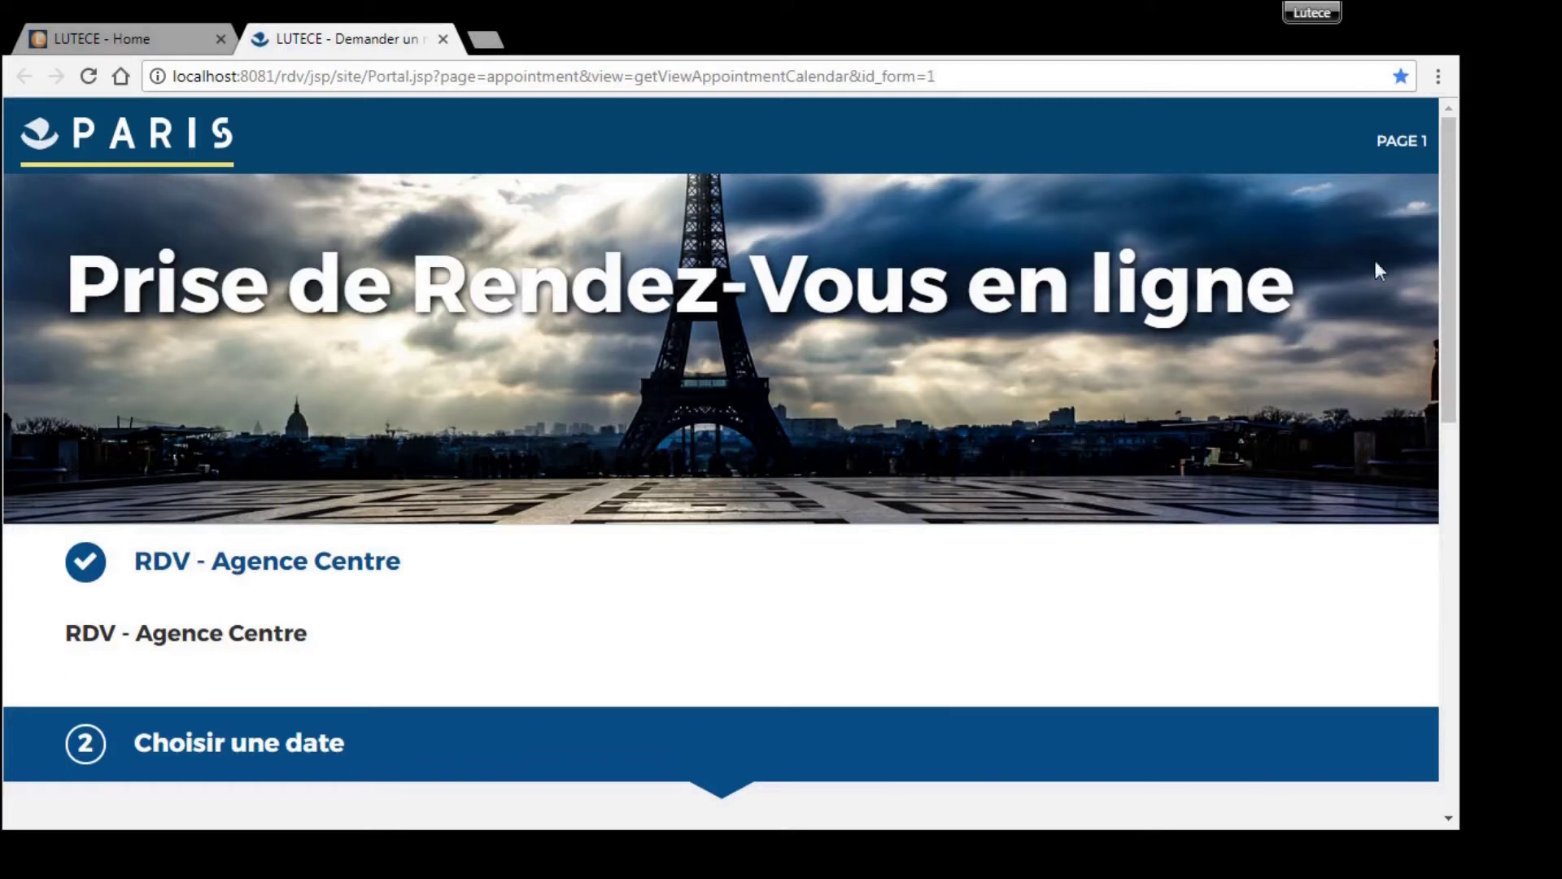
# - Choose the Friday 13 April 2018, 15:00–16:00 slot in the calendar
pyautogui.click(1445, 205)
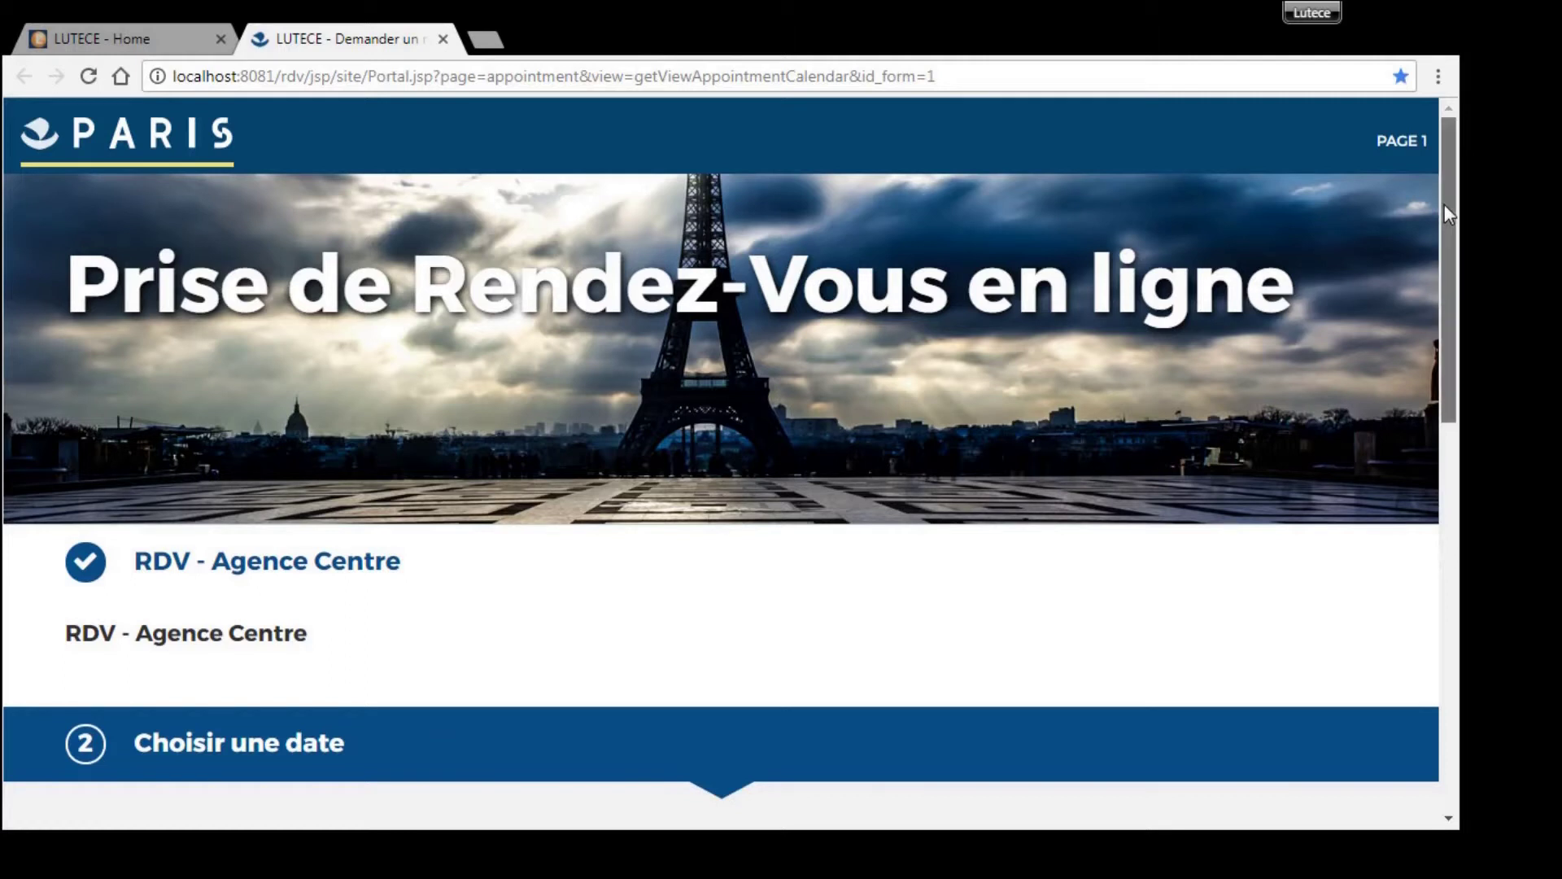
pyautogui.moveTo(1445, 206); pyautogui.dragTo(1438, 455)
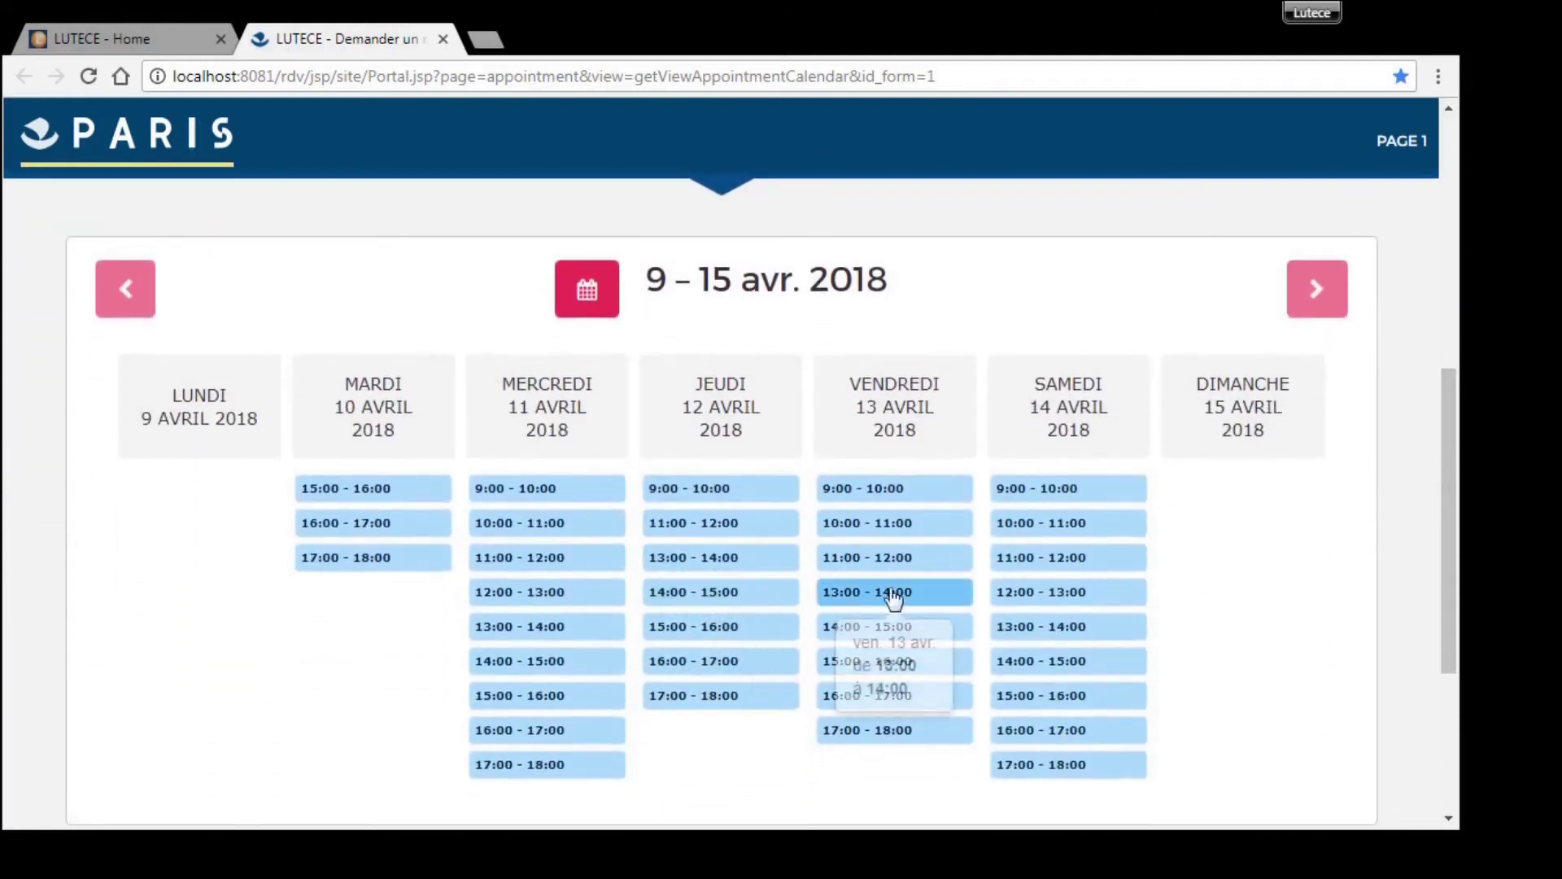
pyautogui.click(913, 665)
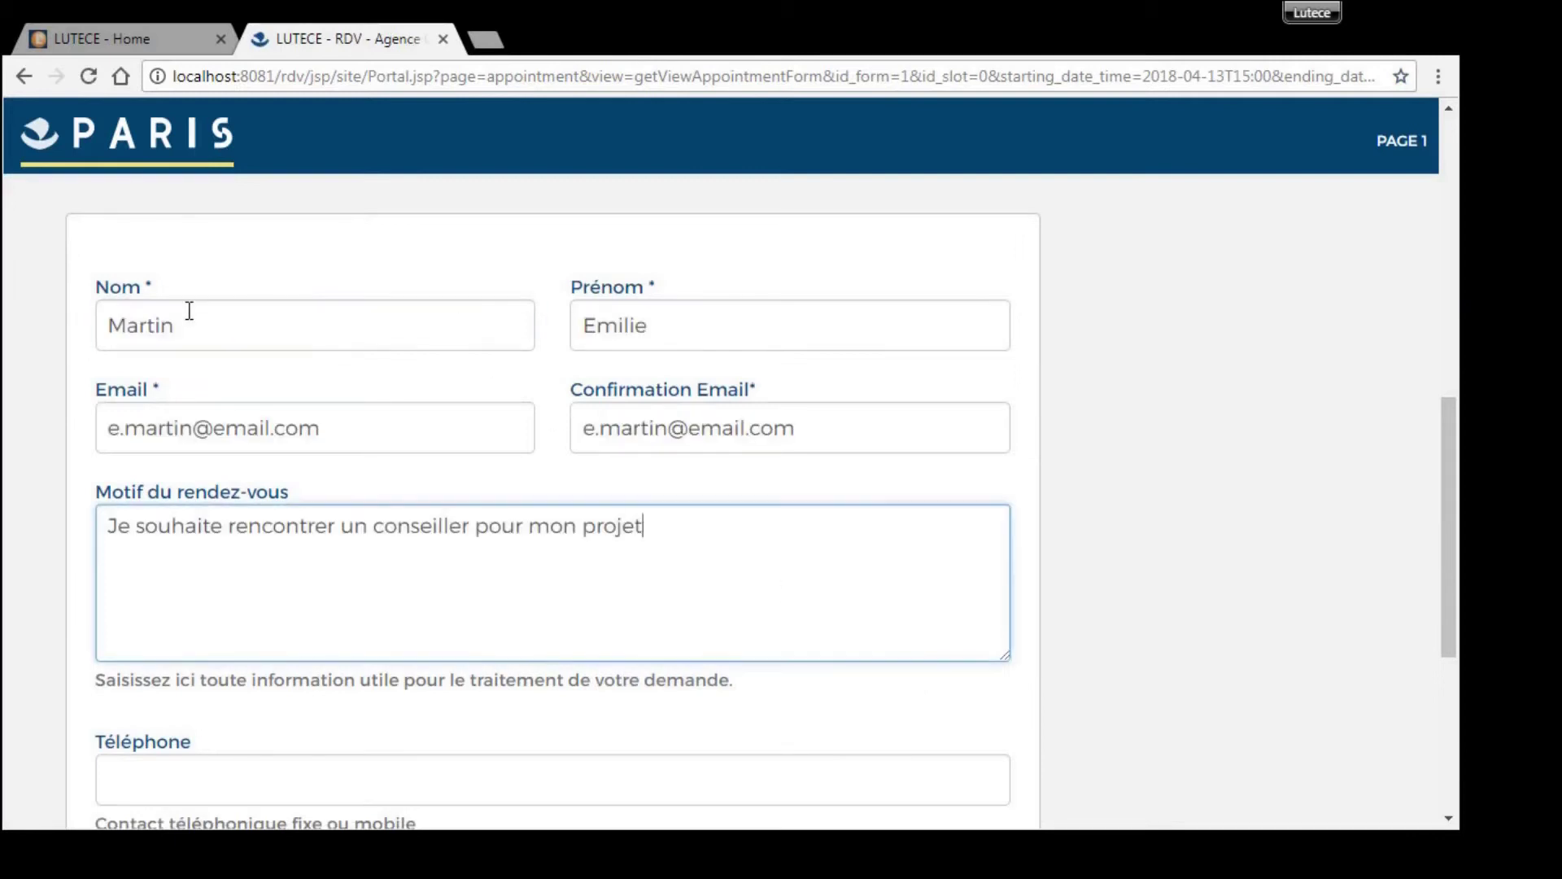
pyautogui.write('.')
pyautogui.press('Tab')
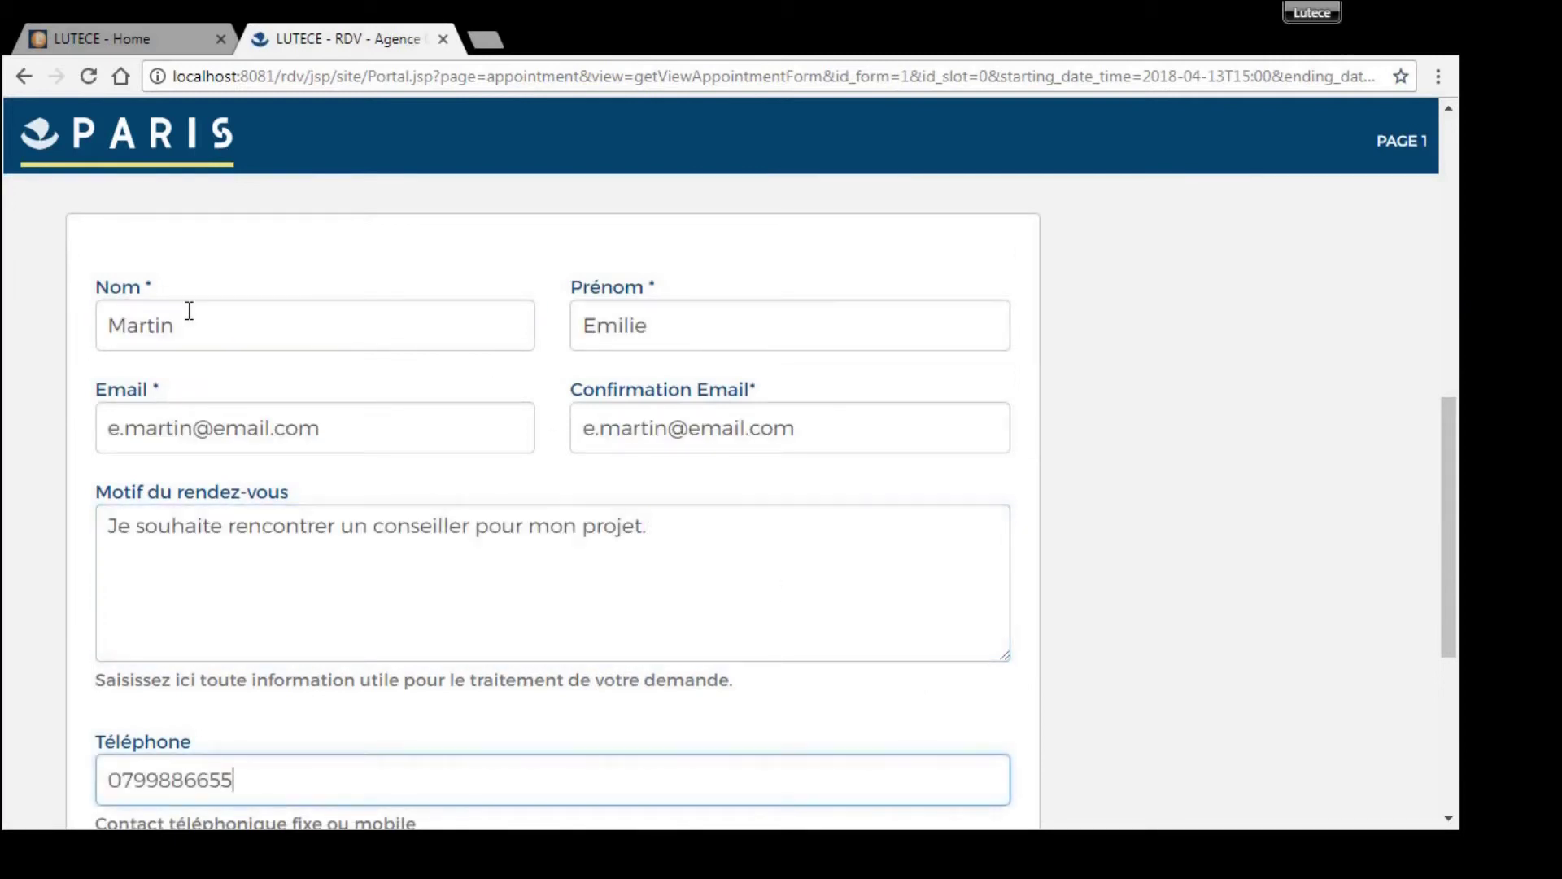
pyautogui.scroll(-2, 163, 358)
pyautogui.scroll(-1, 366, 553)
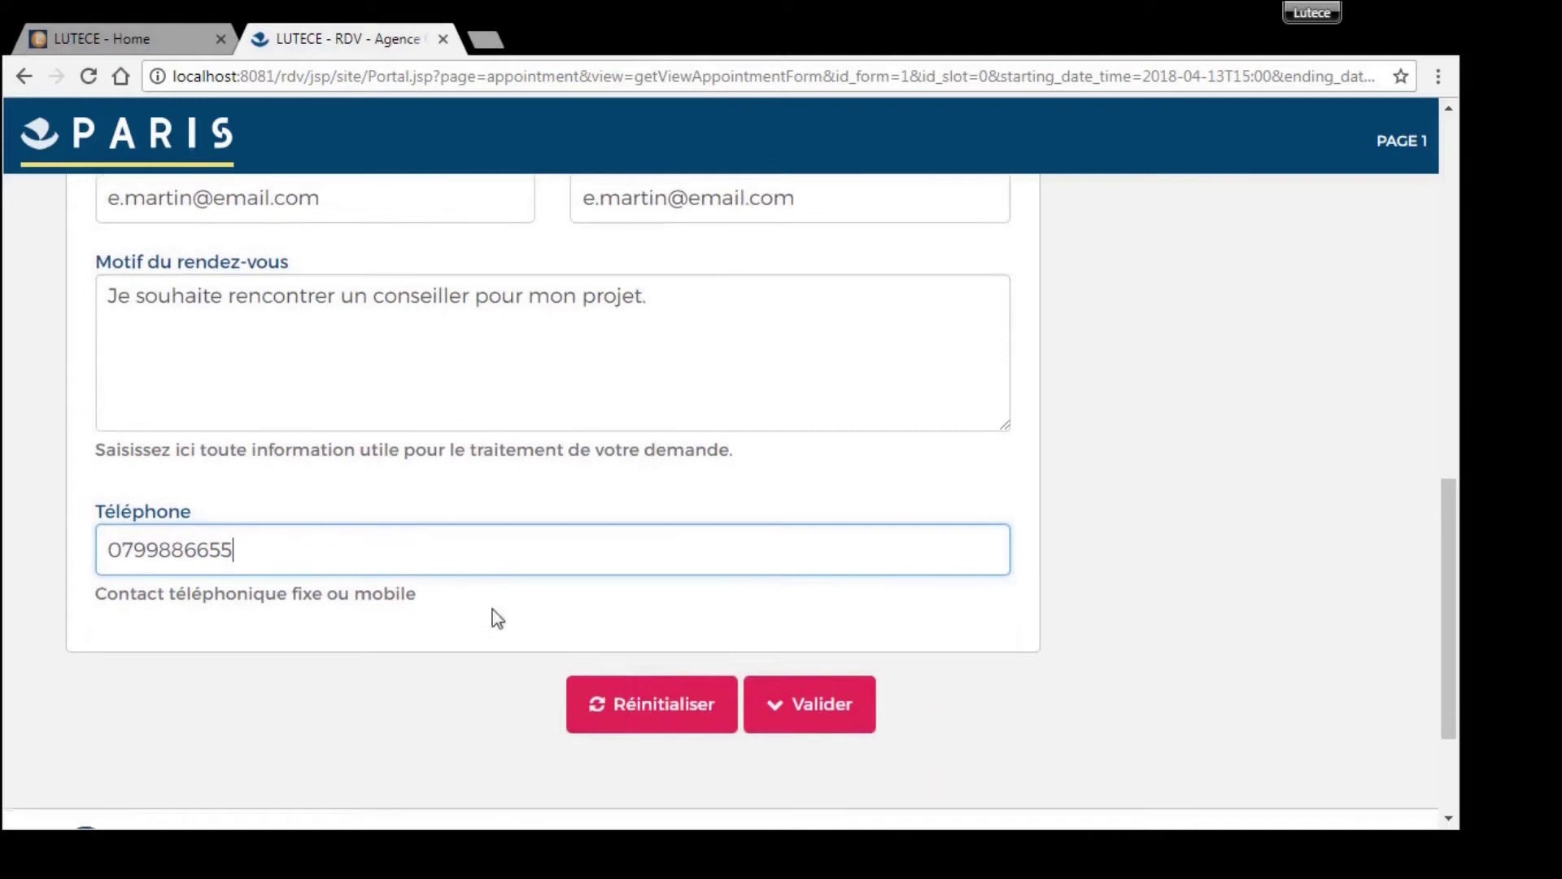
# - Submit the form, confirm the recap to get a booking reference, then finish
pyautogui.click(857, 719)
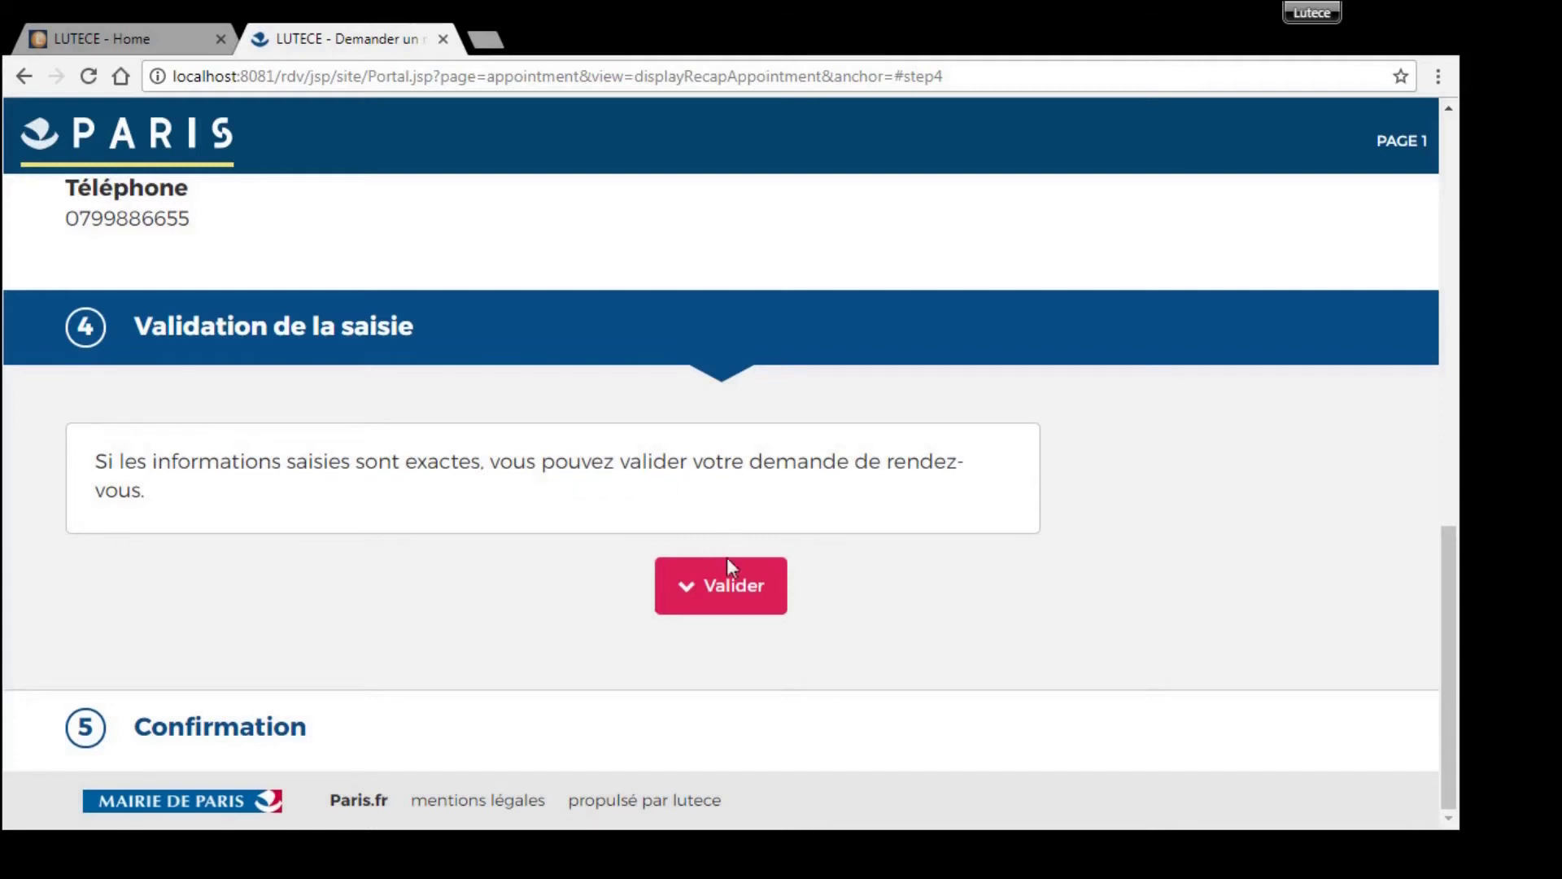
pyautogui.click(734, 595)
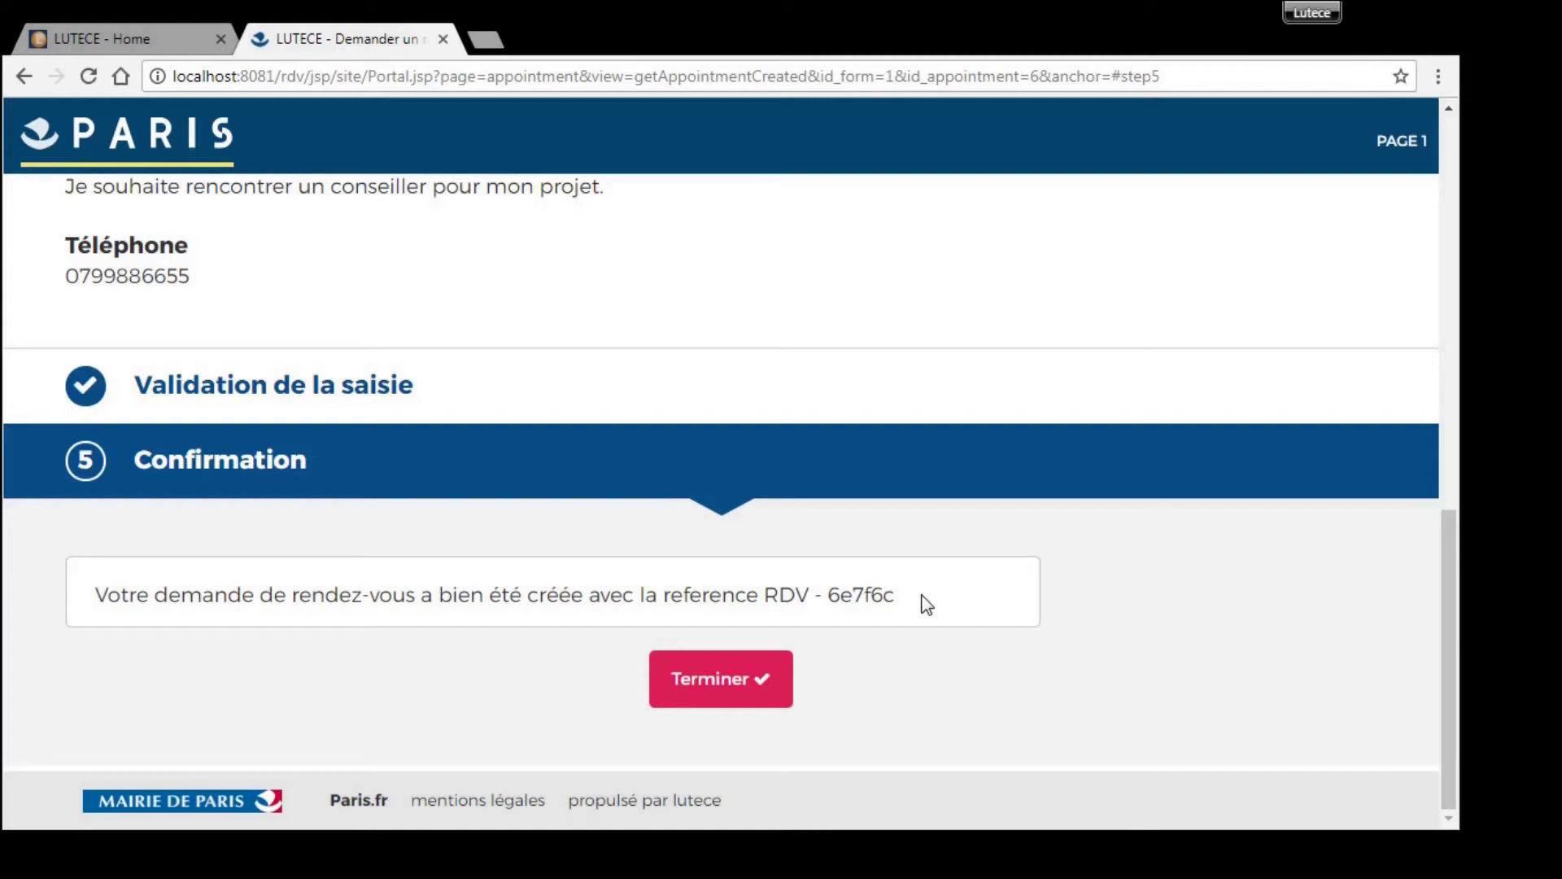
pyautogui.click(761, 704)
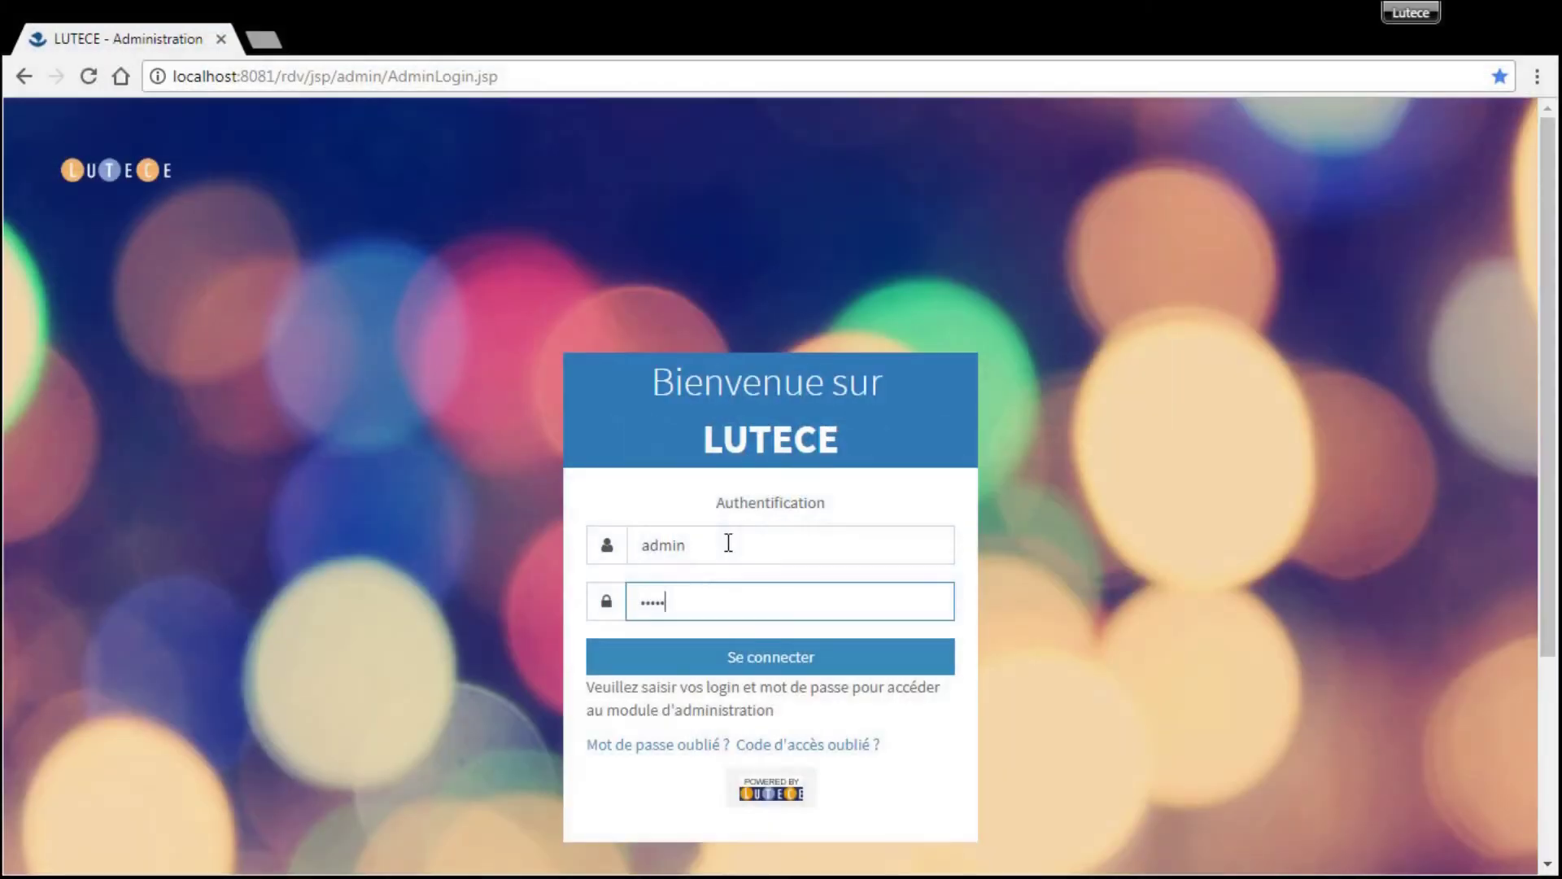
# - Log in as admin and open 'Liste des formulaires de rendez-vous'
pyautogui.write('admin')
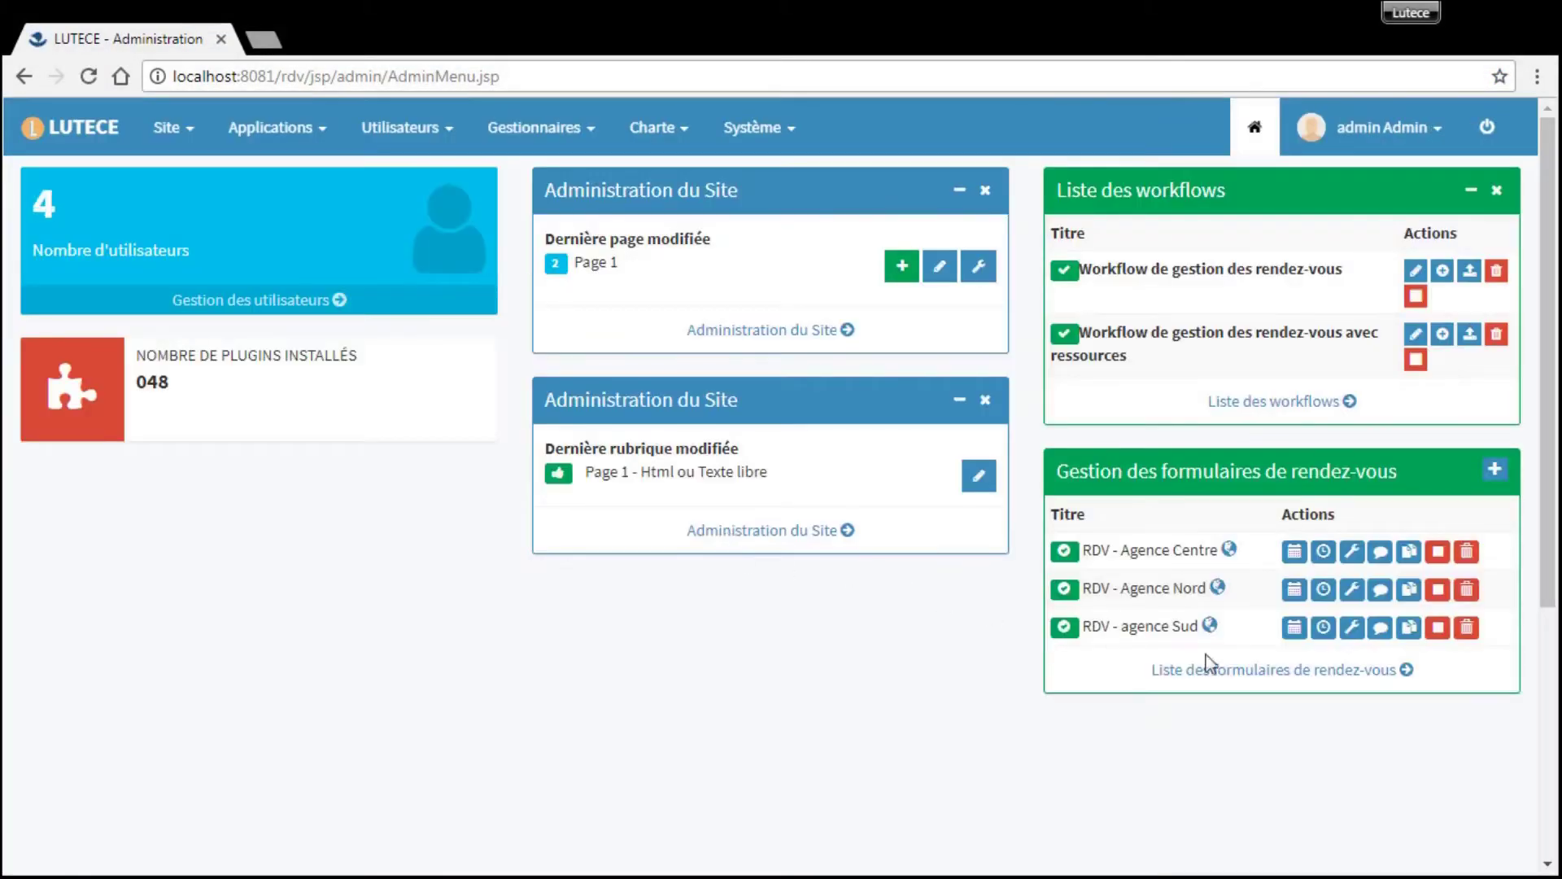
pyautogui.click(1255, 672)
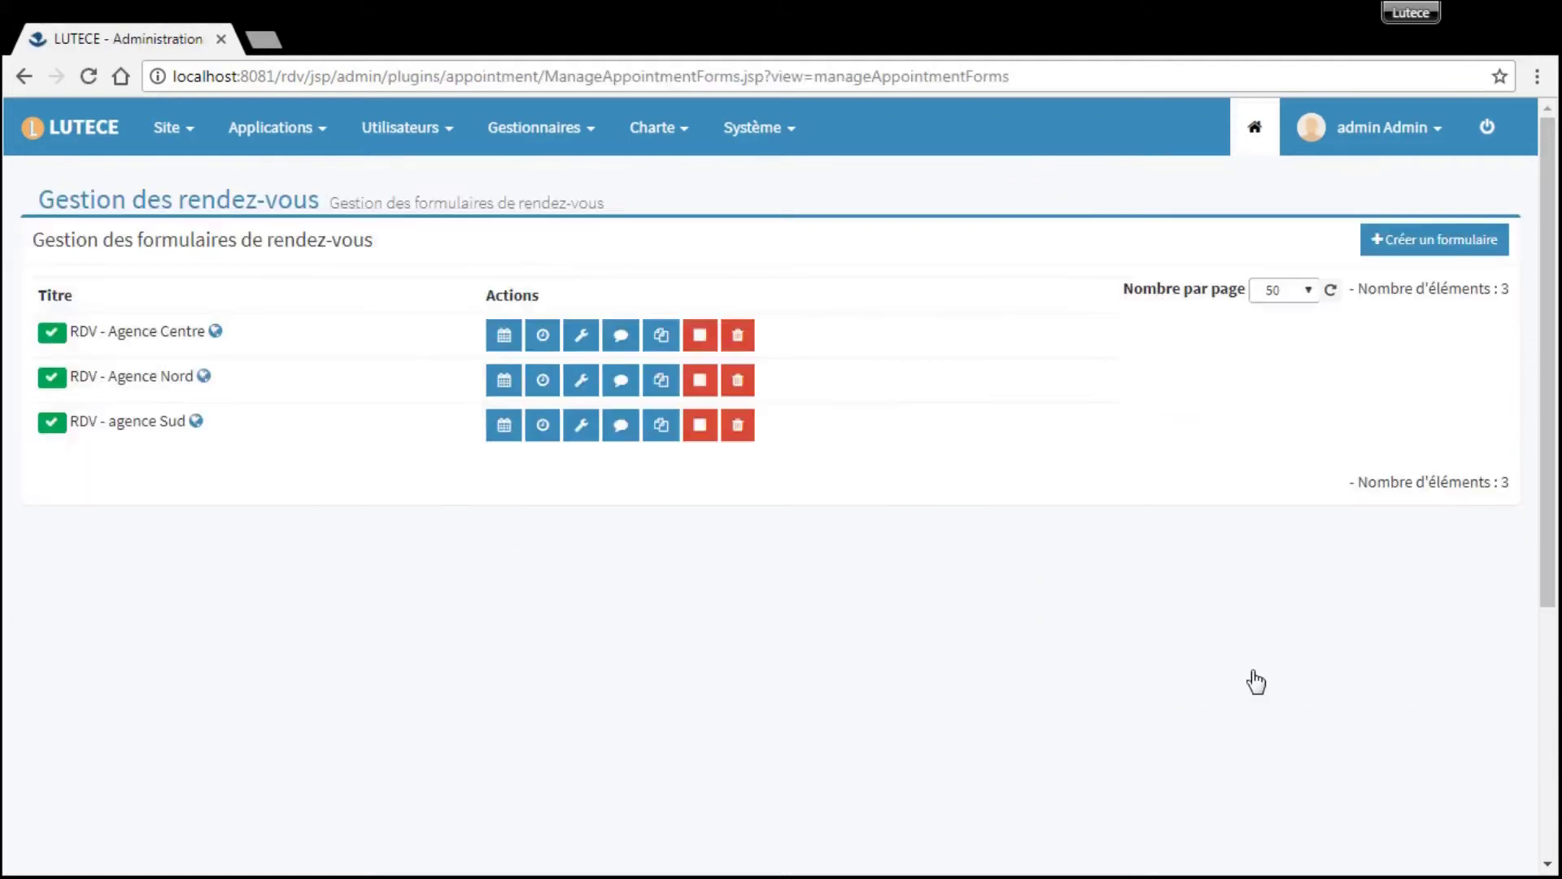
# - Review RDV - Agence Centre's general parameters, including calendar layout, and save with Modifier
pyautogui.click(576, 340)
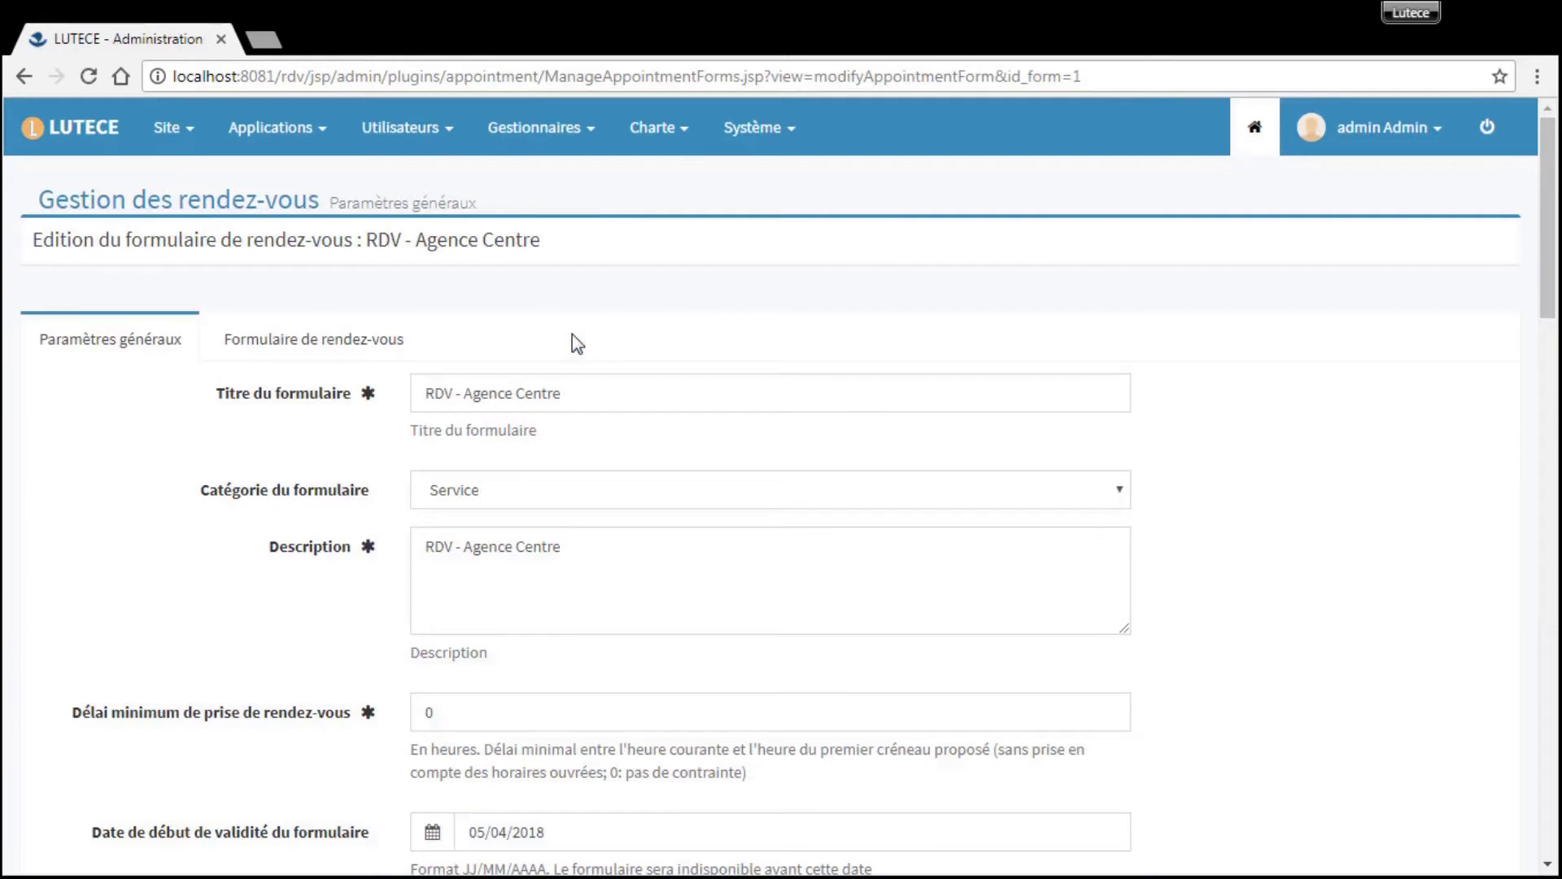
pyautogui.scroll(-4, 573, 334)
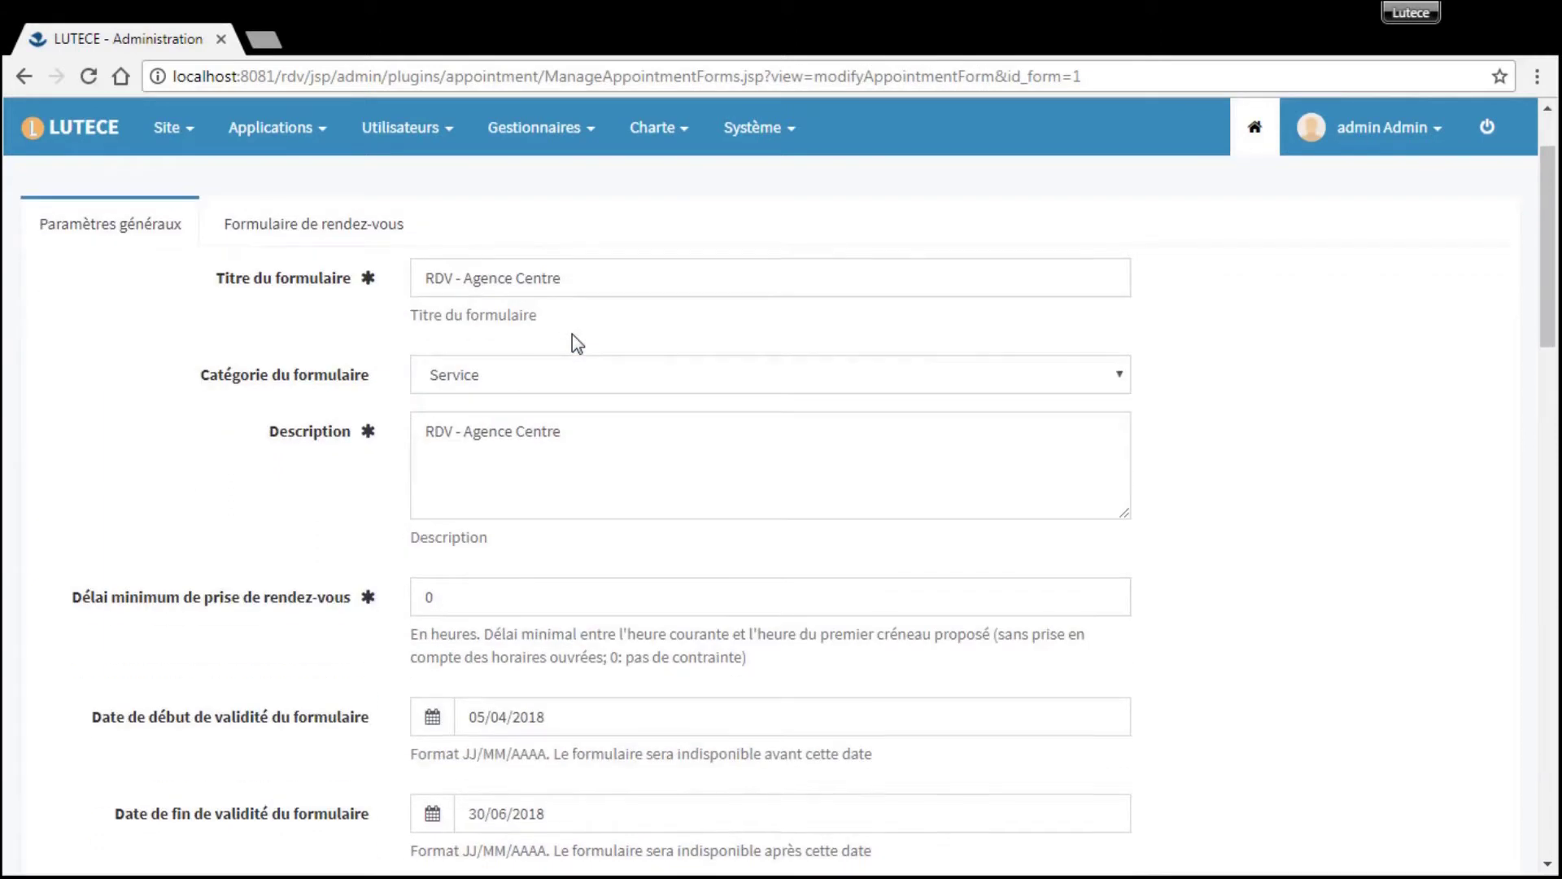
pyautogui.scroll(-4, 573, 333)
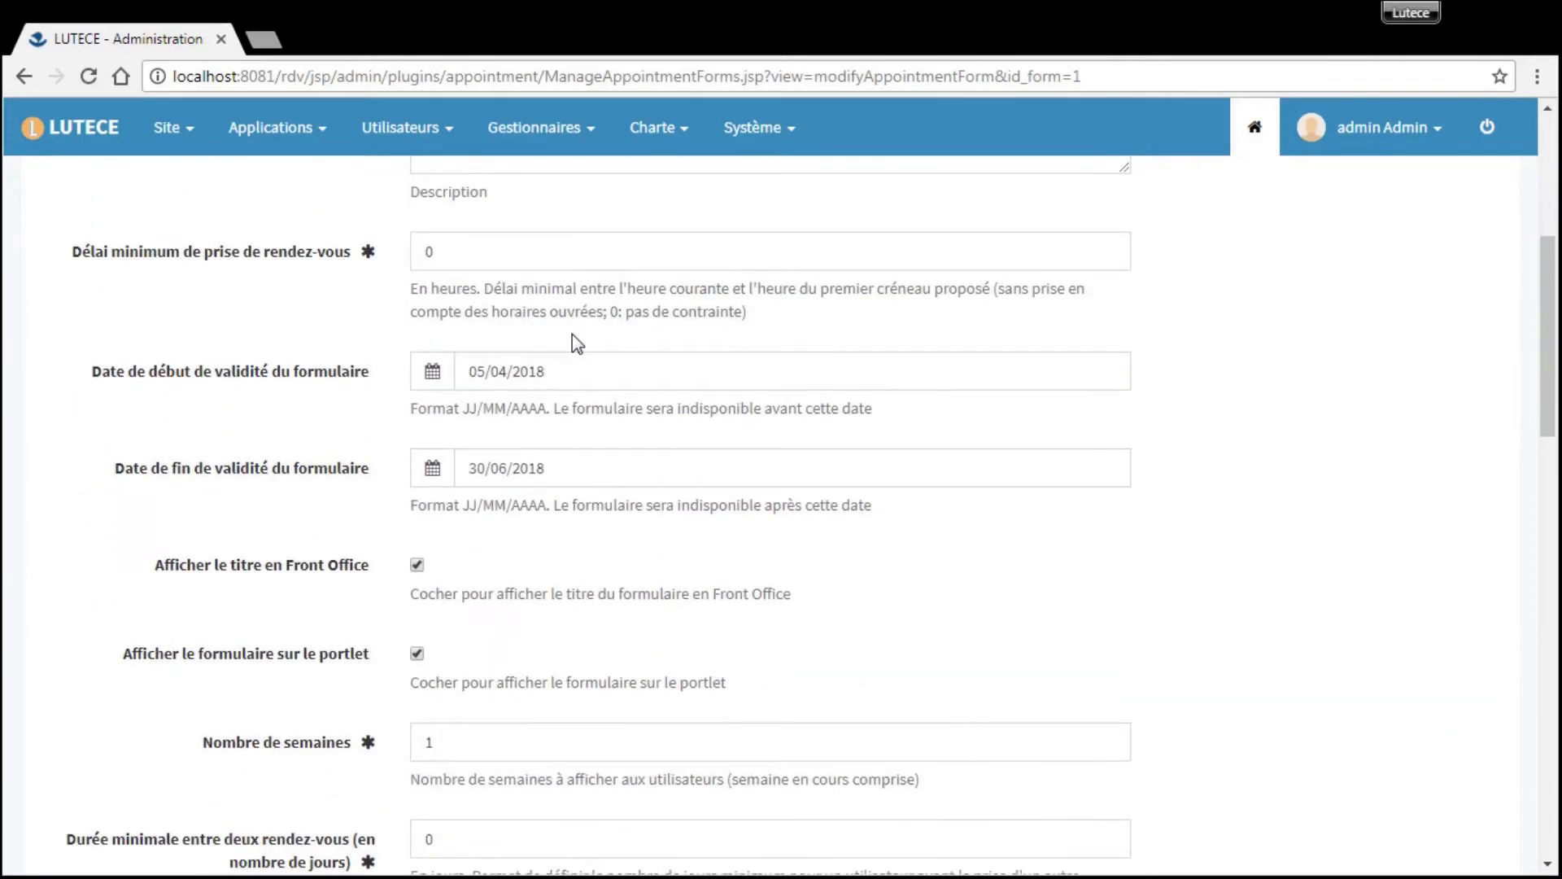
pyautogui.scroll(-5, 573, 333)
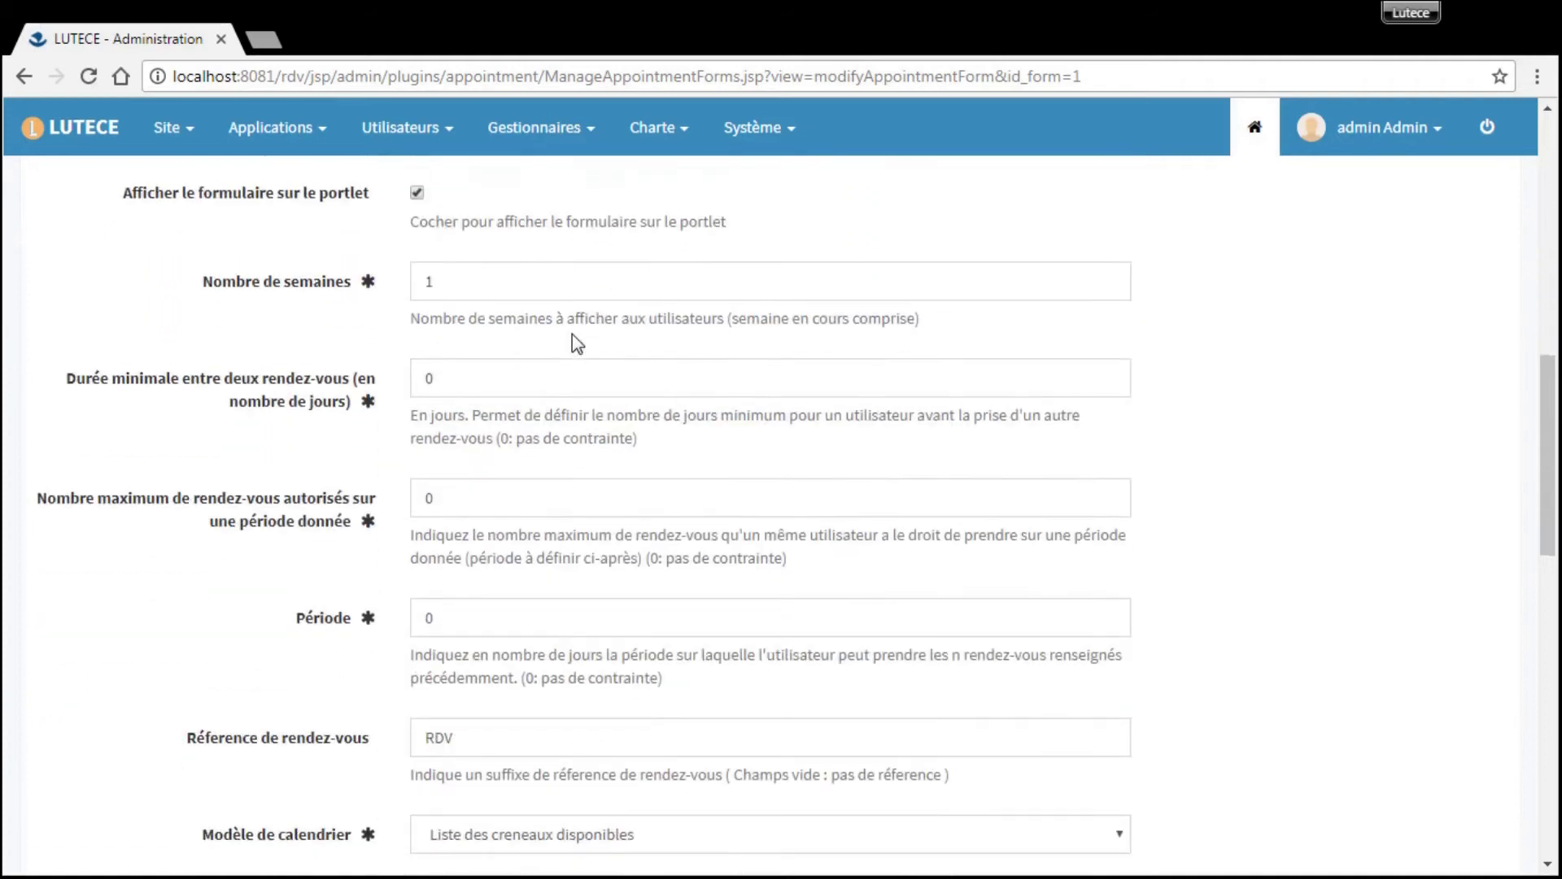
pyautogui.scroll(-3, 573, 333)
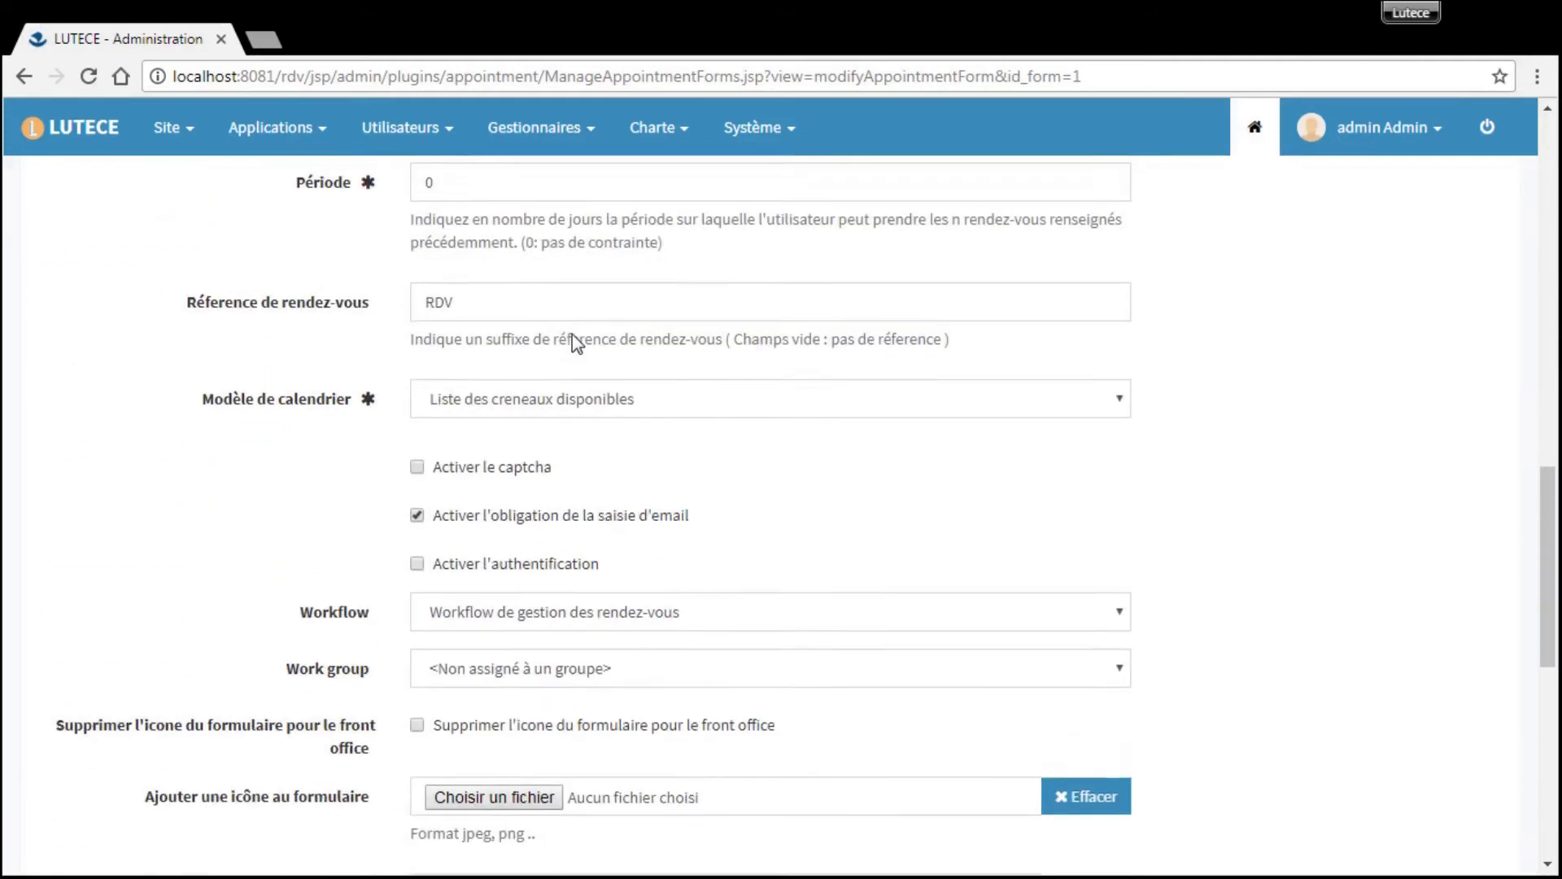
pyautogui.click(667, 373)
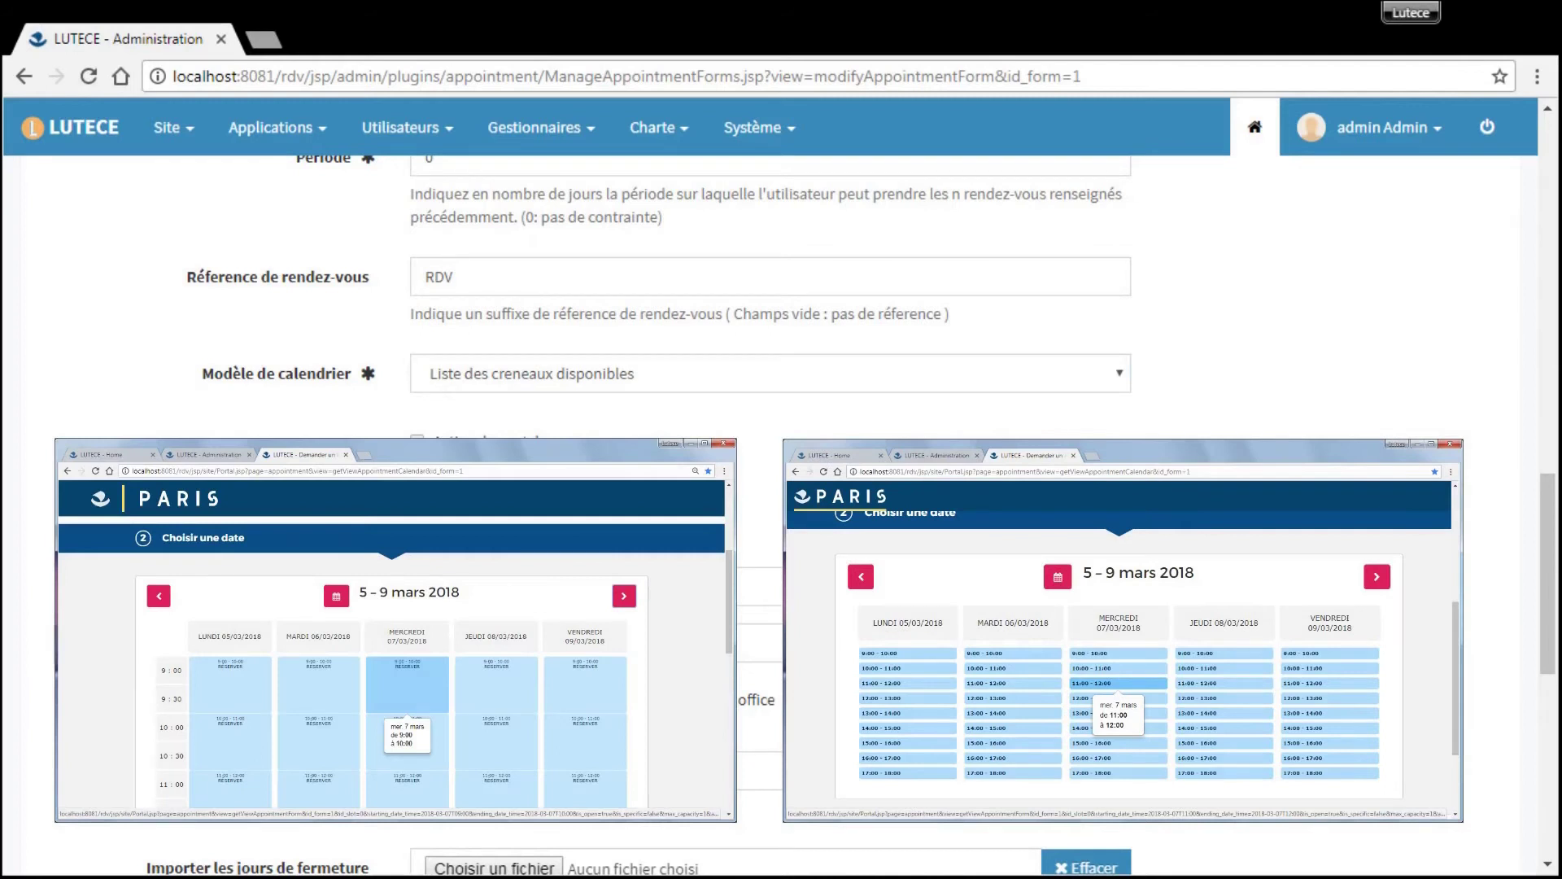
pyautogui.scroll(-8, 1292, 614)
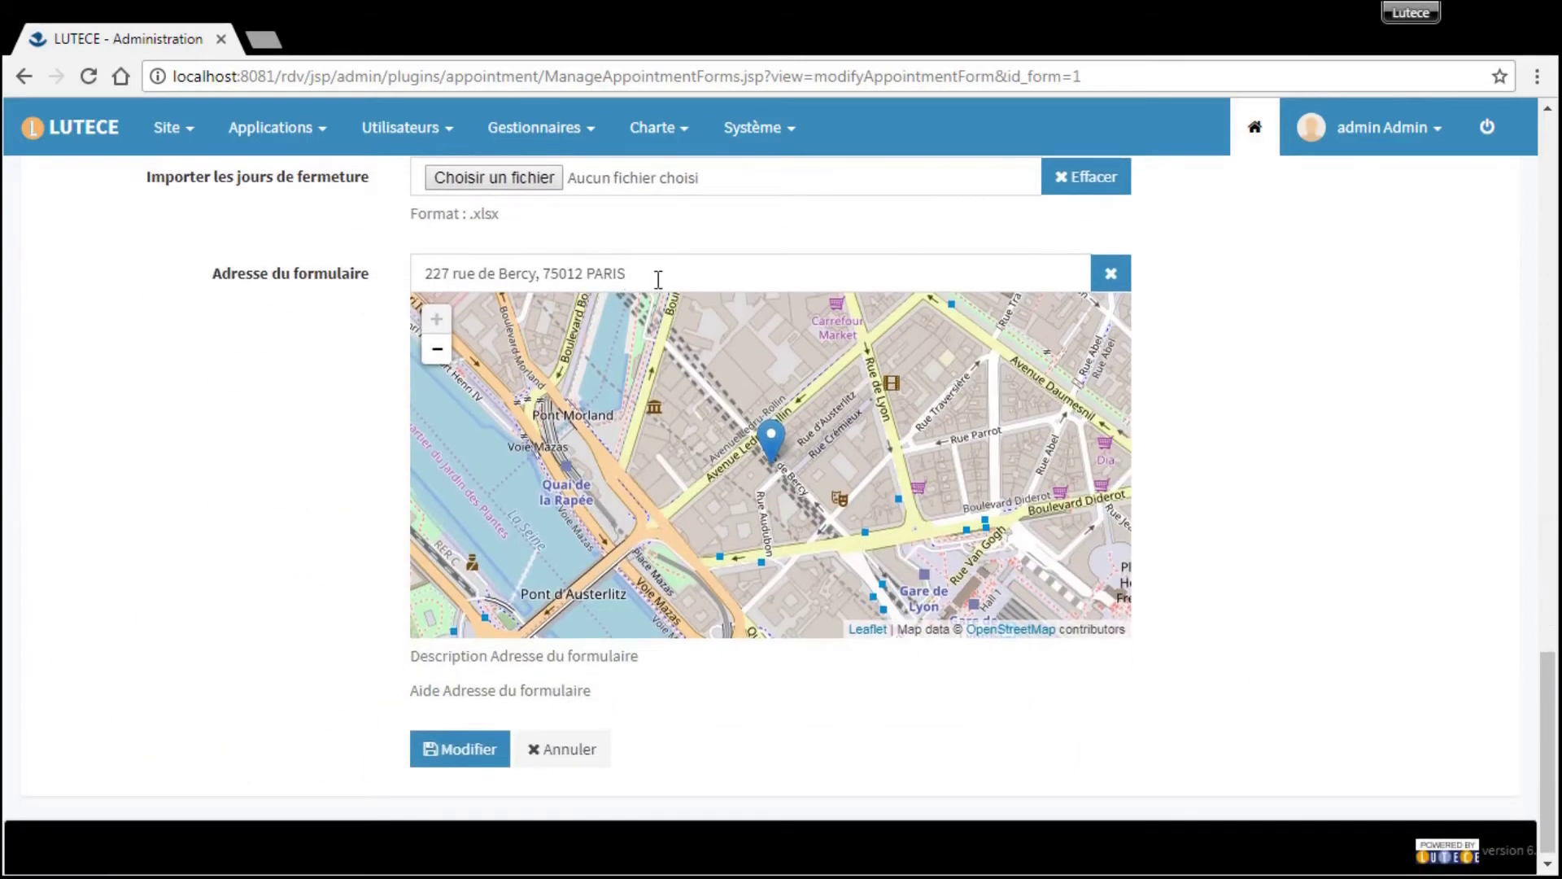
pyautogui.click(480, 756)
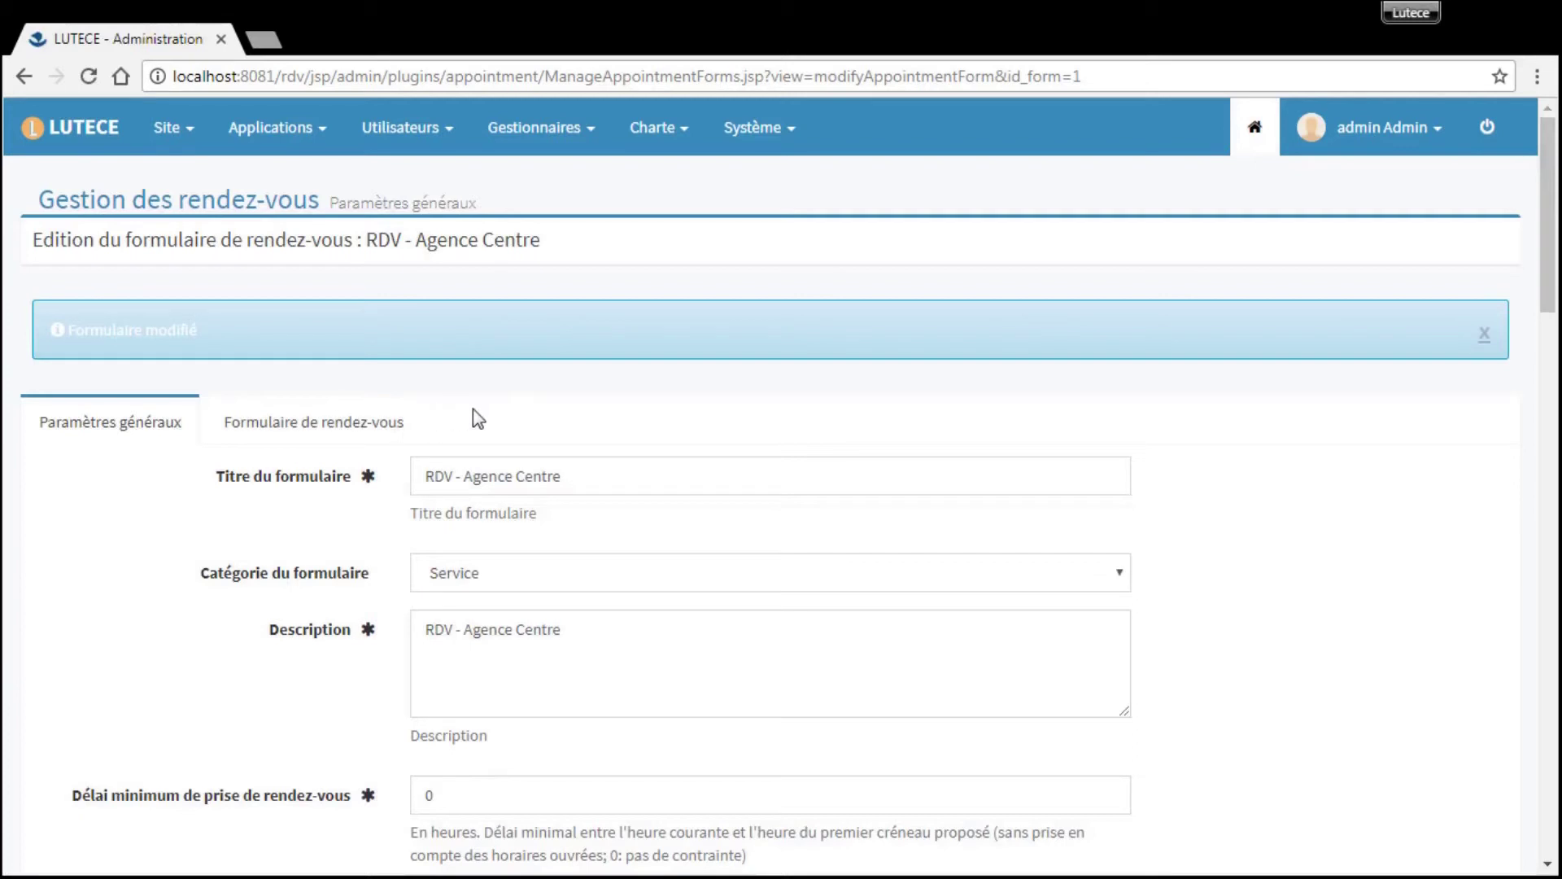
# - Check the Centre form's Motif and Téléphone fields, then return to the forms list
pyautogui.click(362, 424)
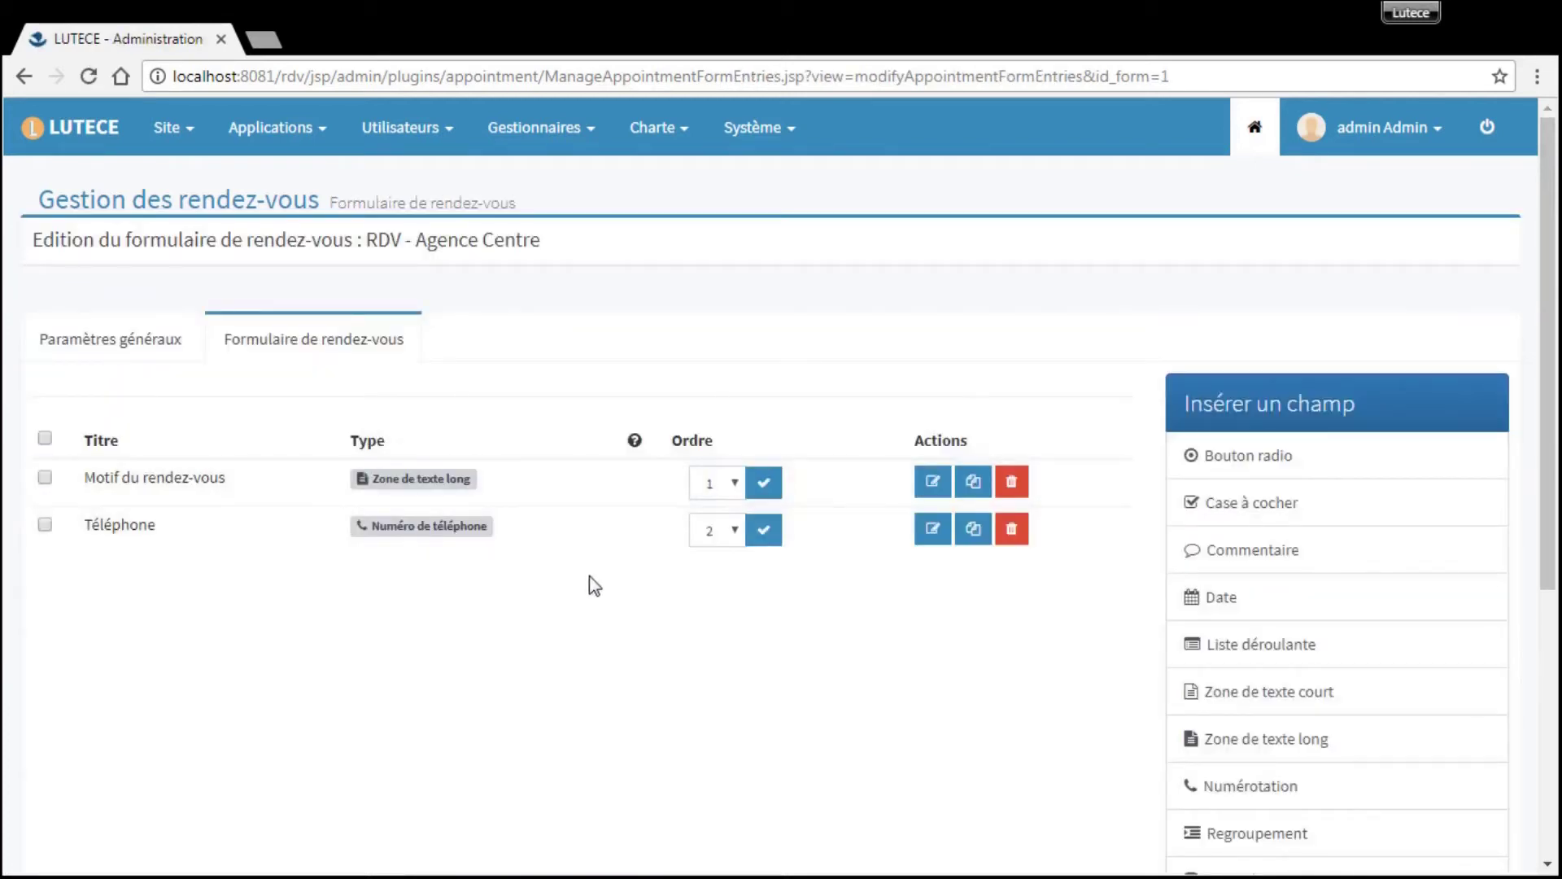
pyautogui.scroll(-1, 611, 653)
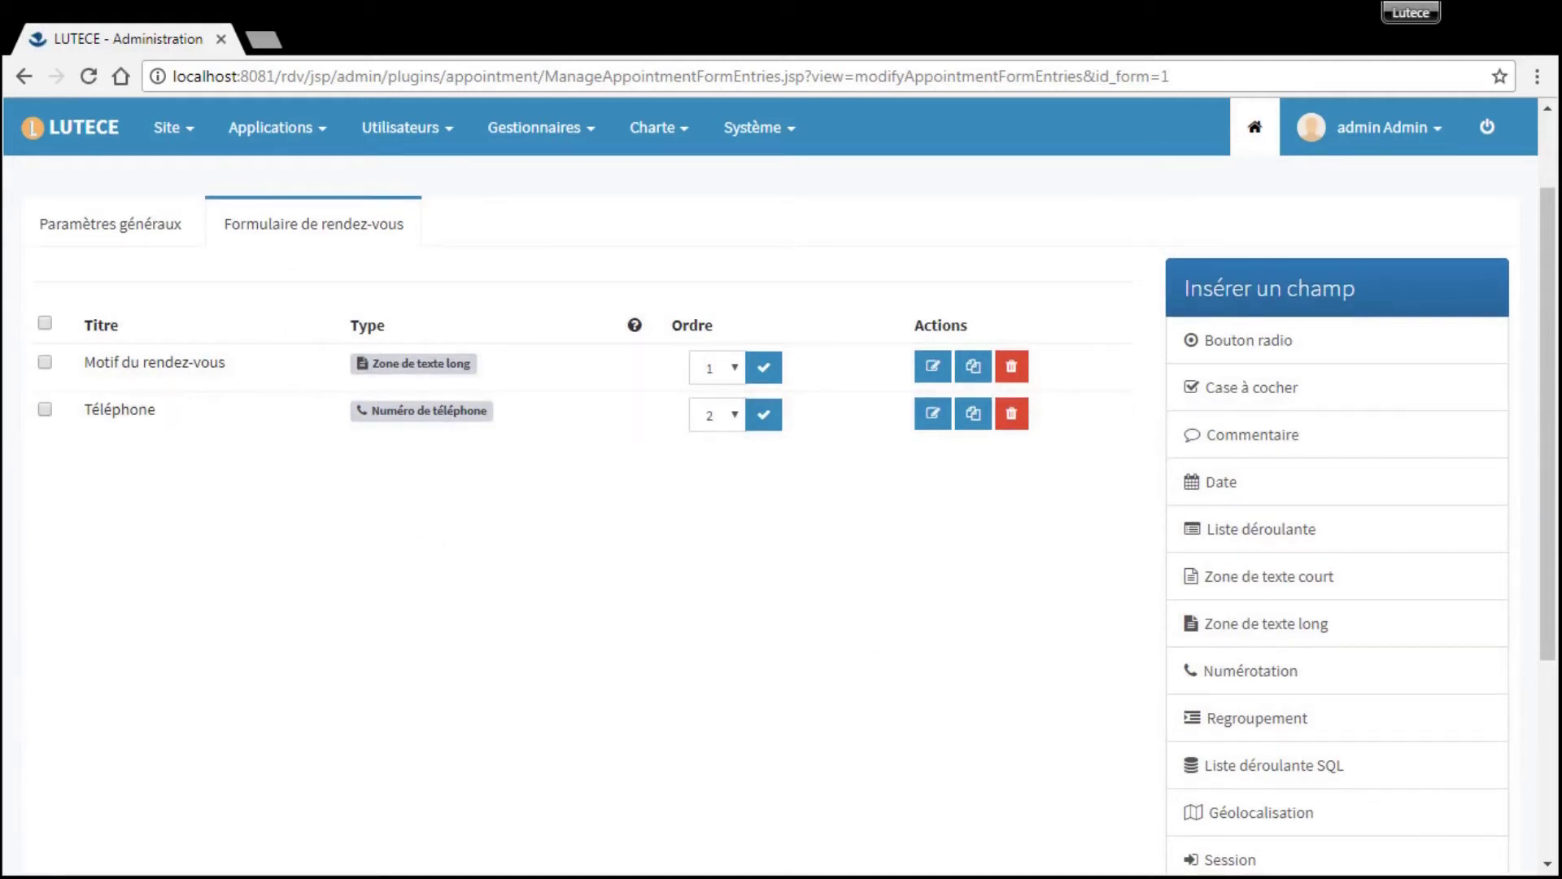
pyautogui.click(151, 228)
pyautogui.click(160, 207)
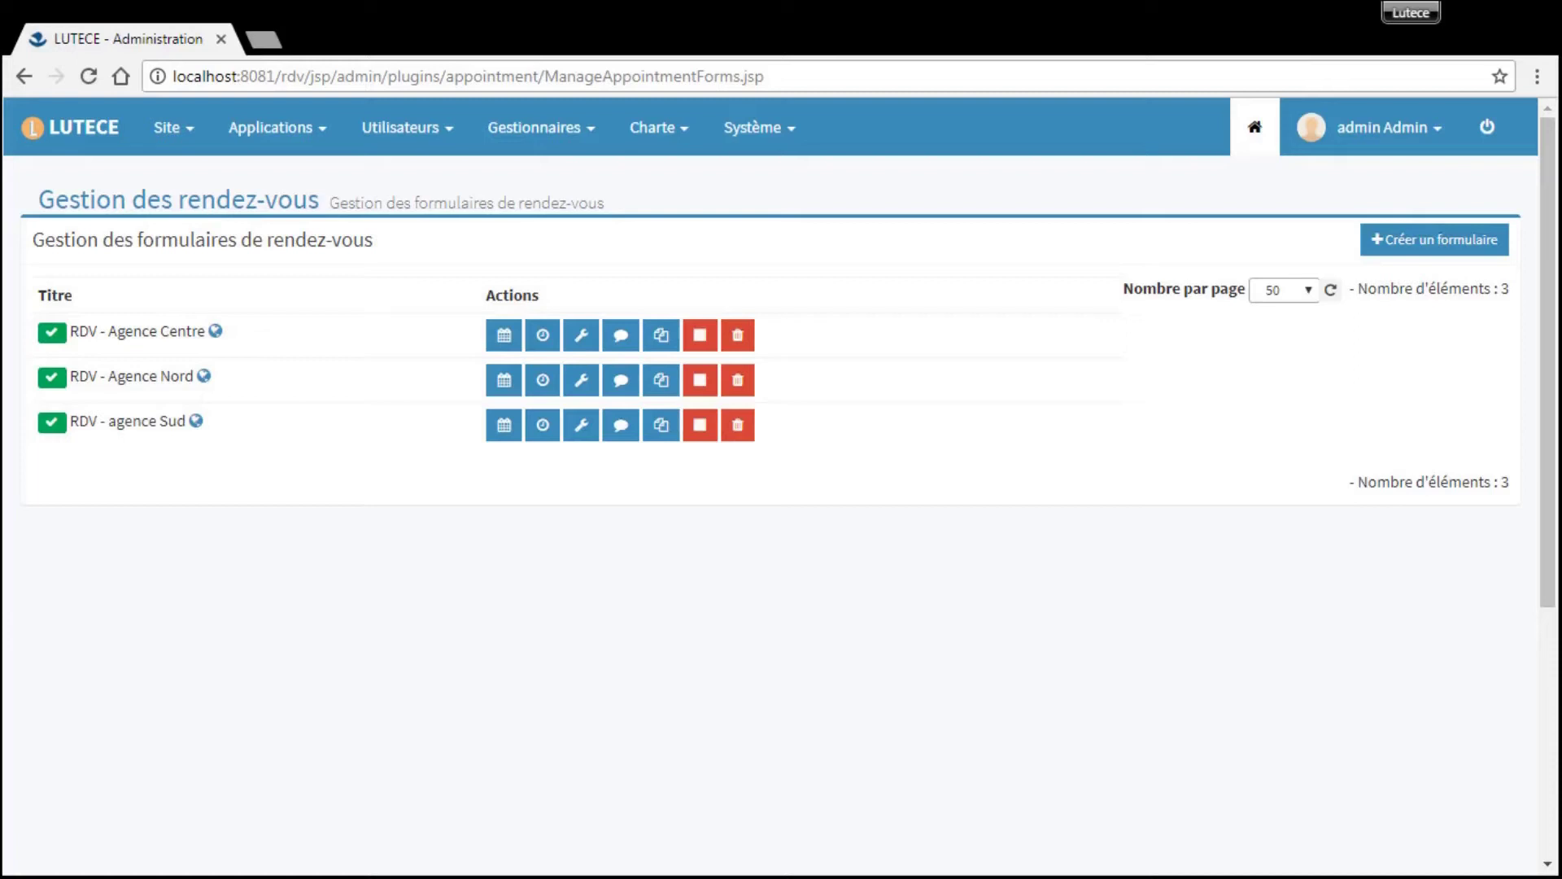
# - Inspect Agence Centre's typical week and its Thursday 10:00 slot without saving changes
pyautogui.click(543, 334)
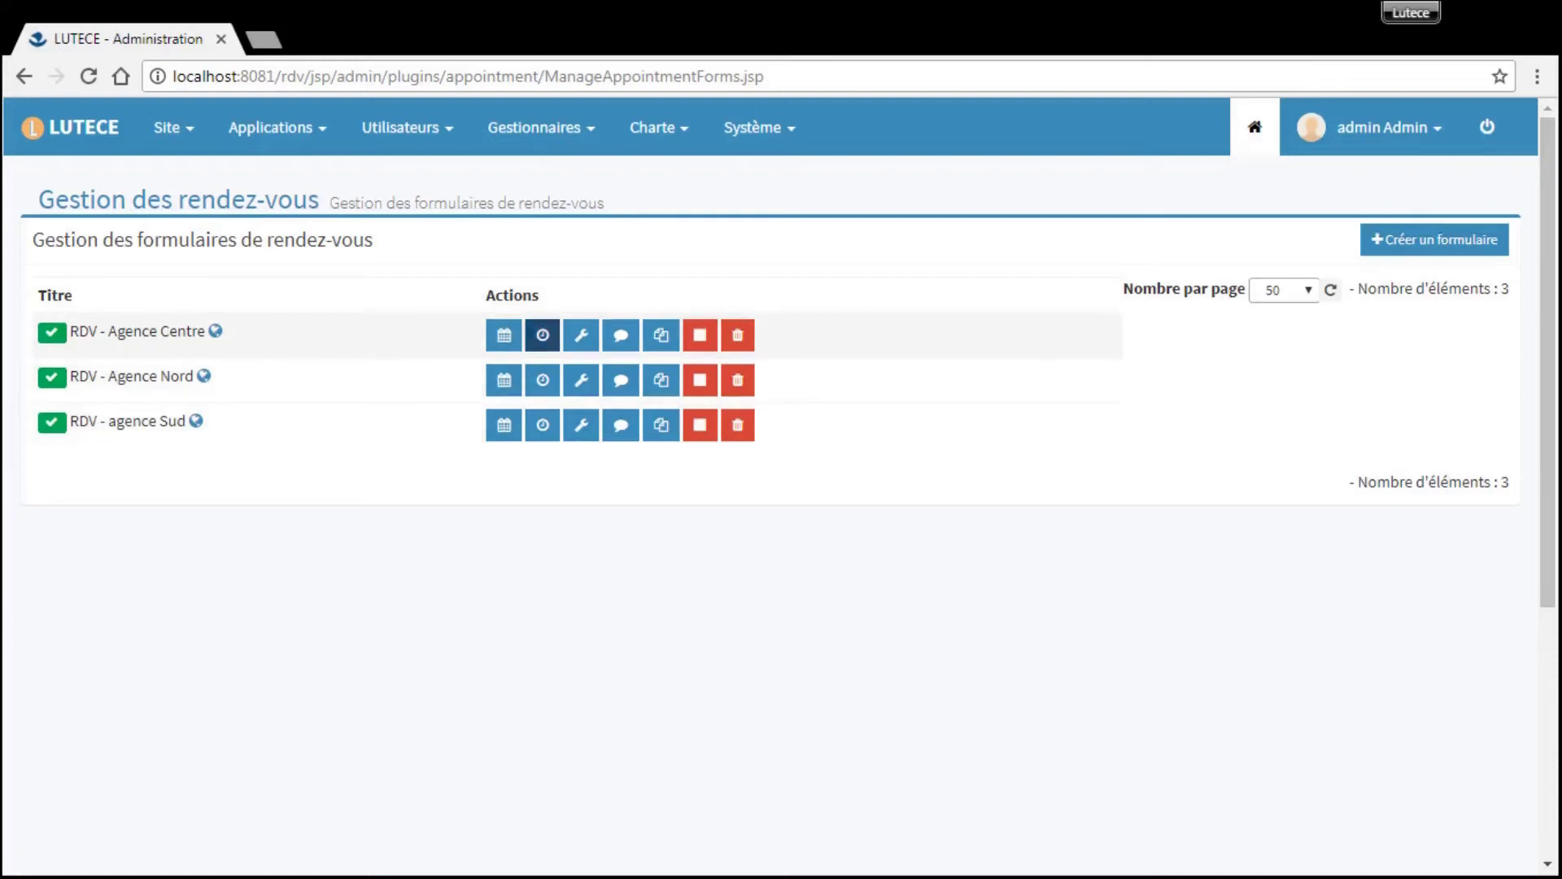
pyautogui.scroll(-1, 570, 346)
pyautogui.scroll(-3, 602, 350)
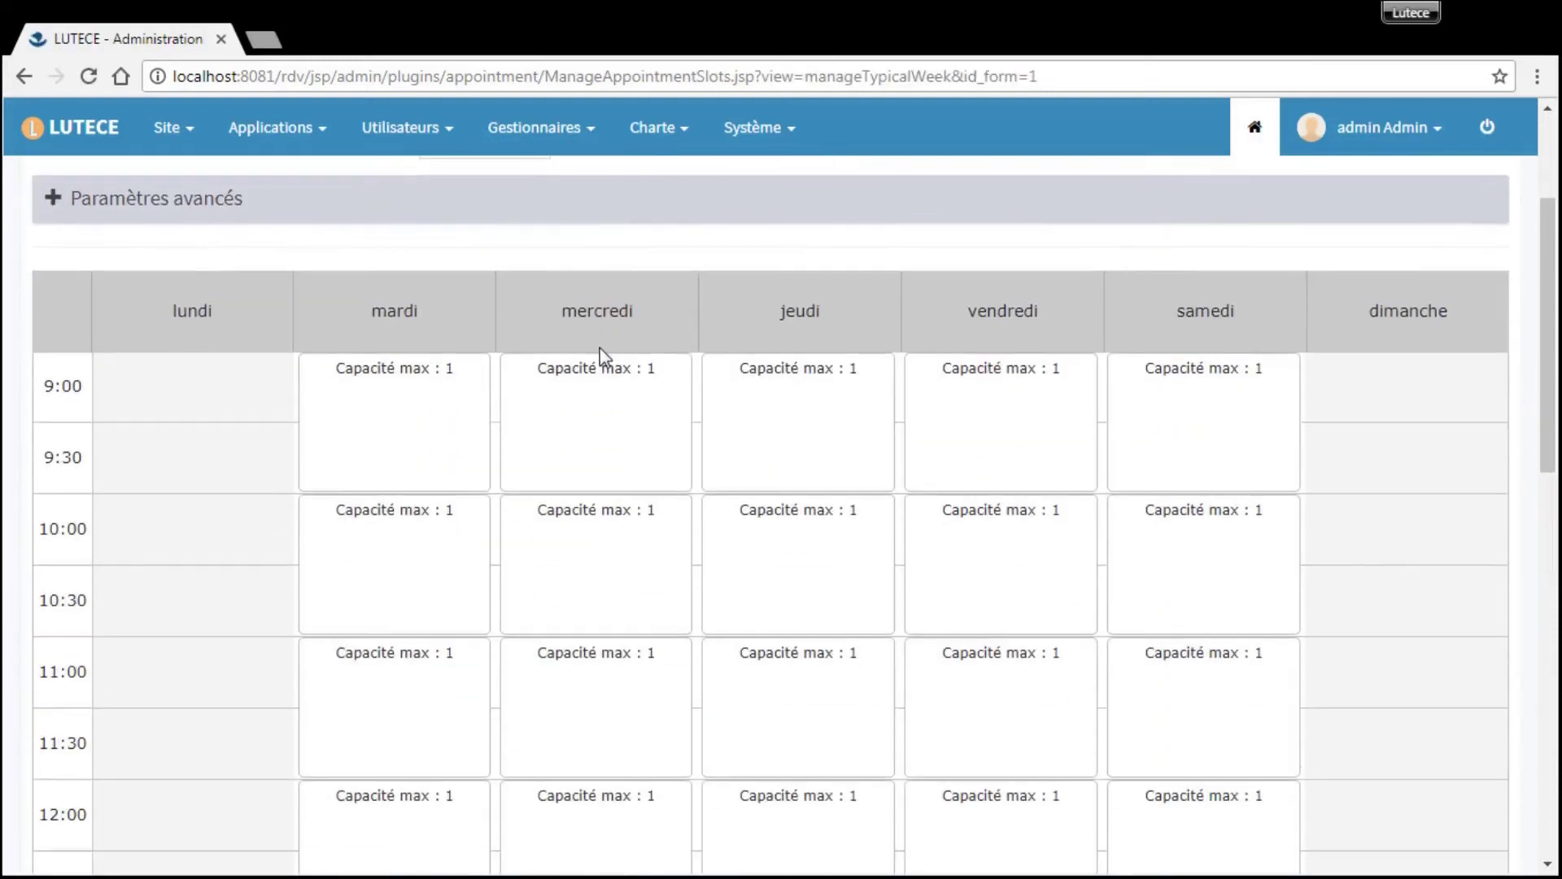
pyautogui.click(823, 453)
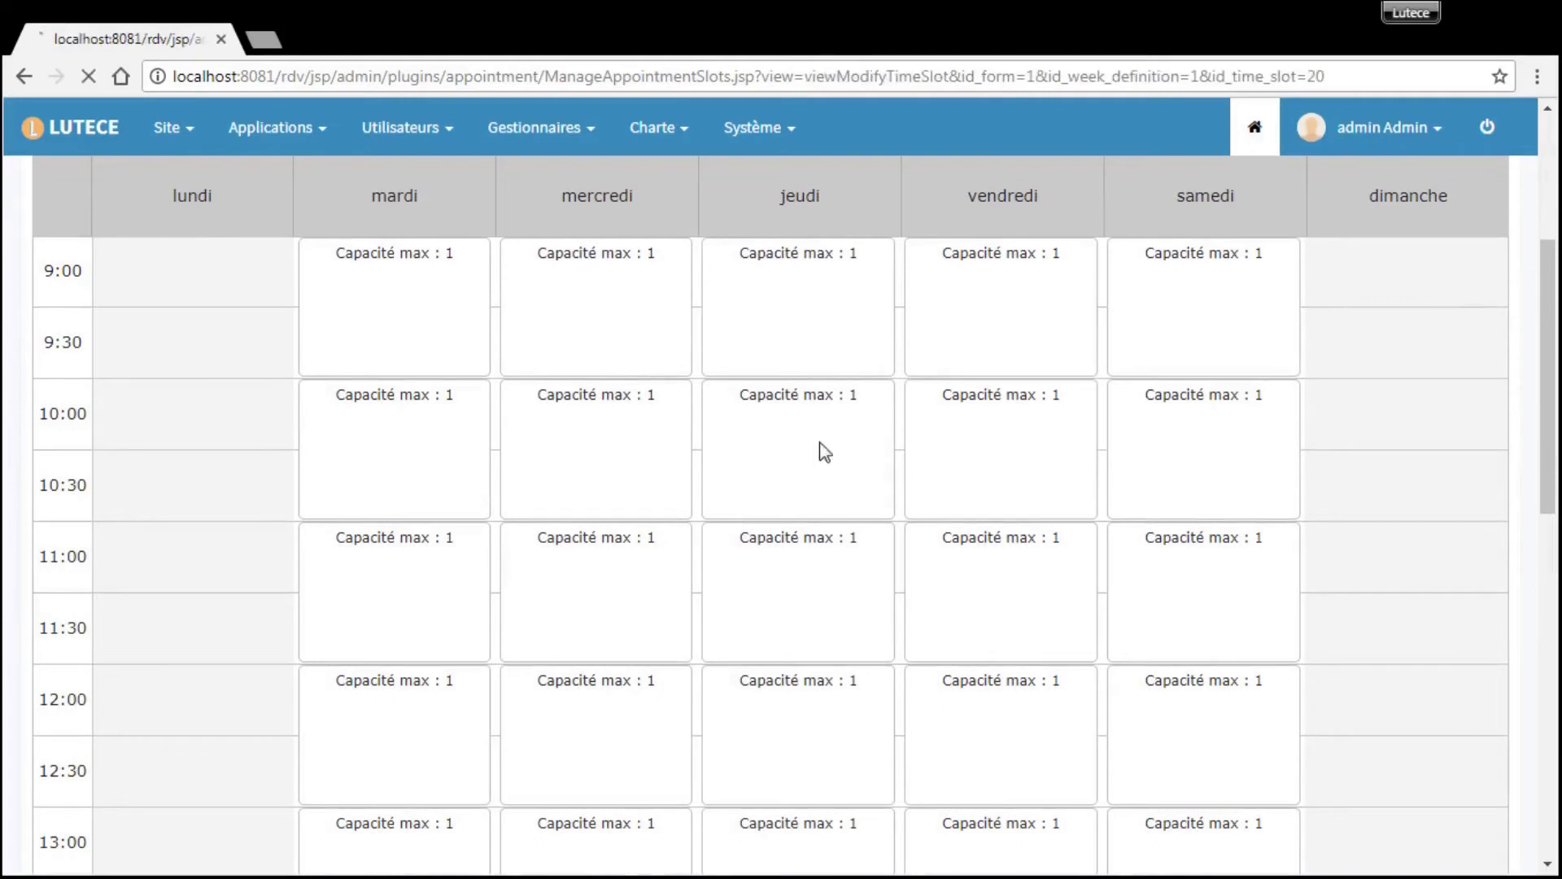
pyautogui.scroll(-1, 814, 453)
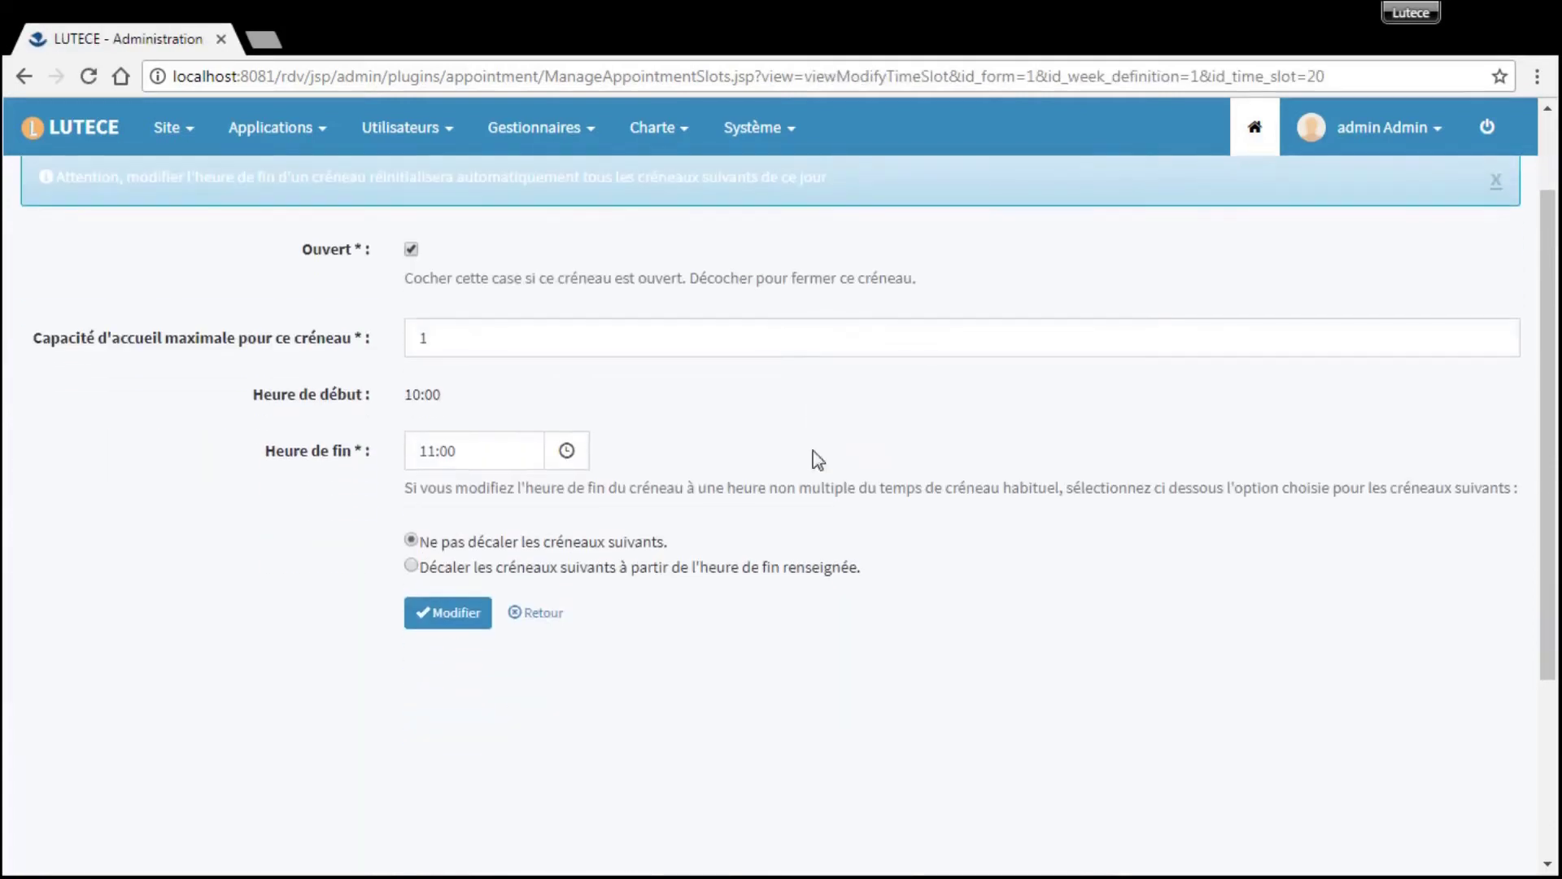
pyautogui.click(558, 619)
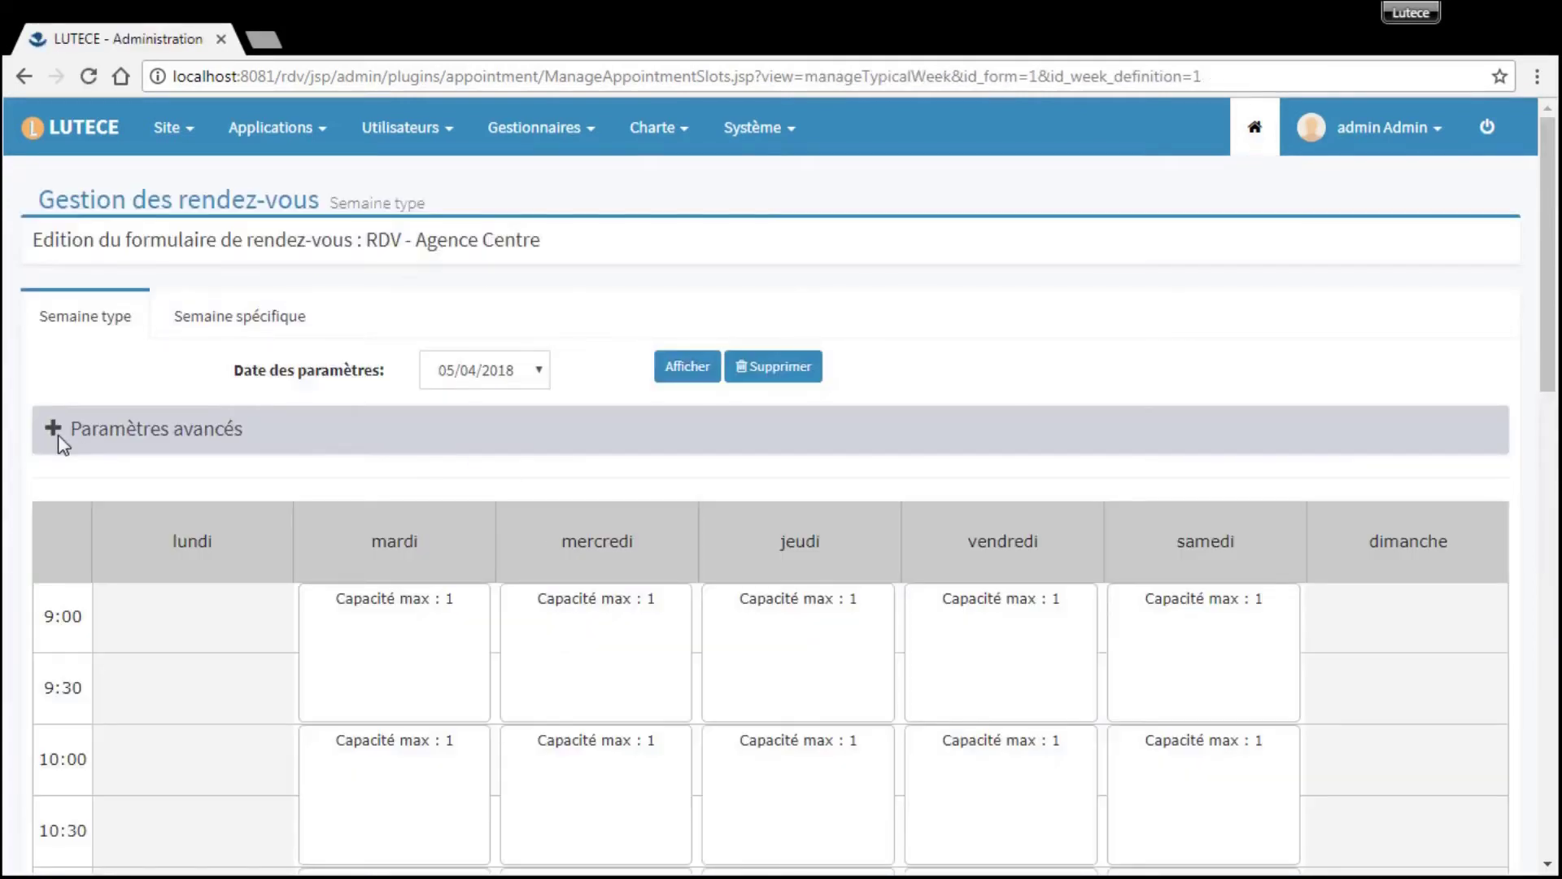
# - Review the advanced weekly schedule parameters and discard any changes
pyautogui.click(57, 440)
pyautogui.scroll(-7, 155, 504)
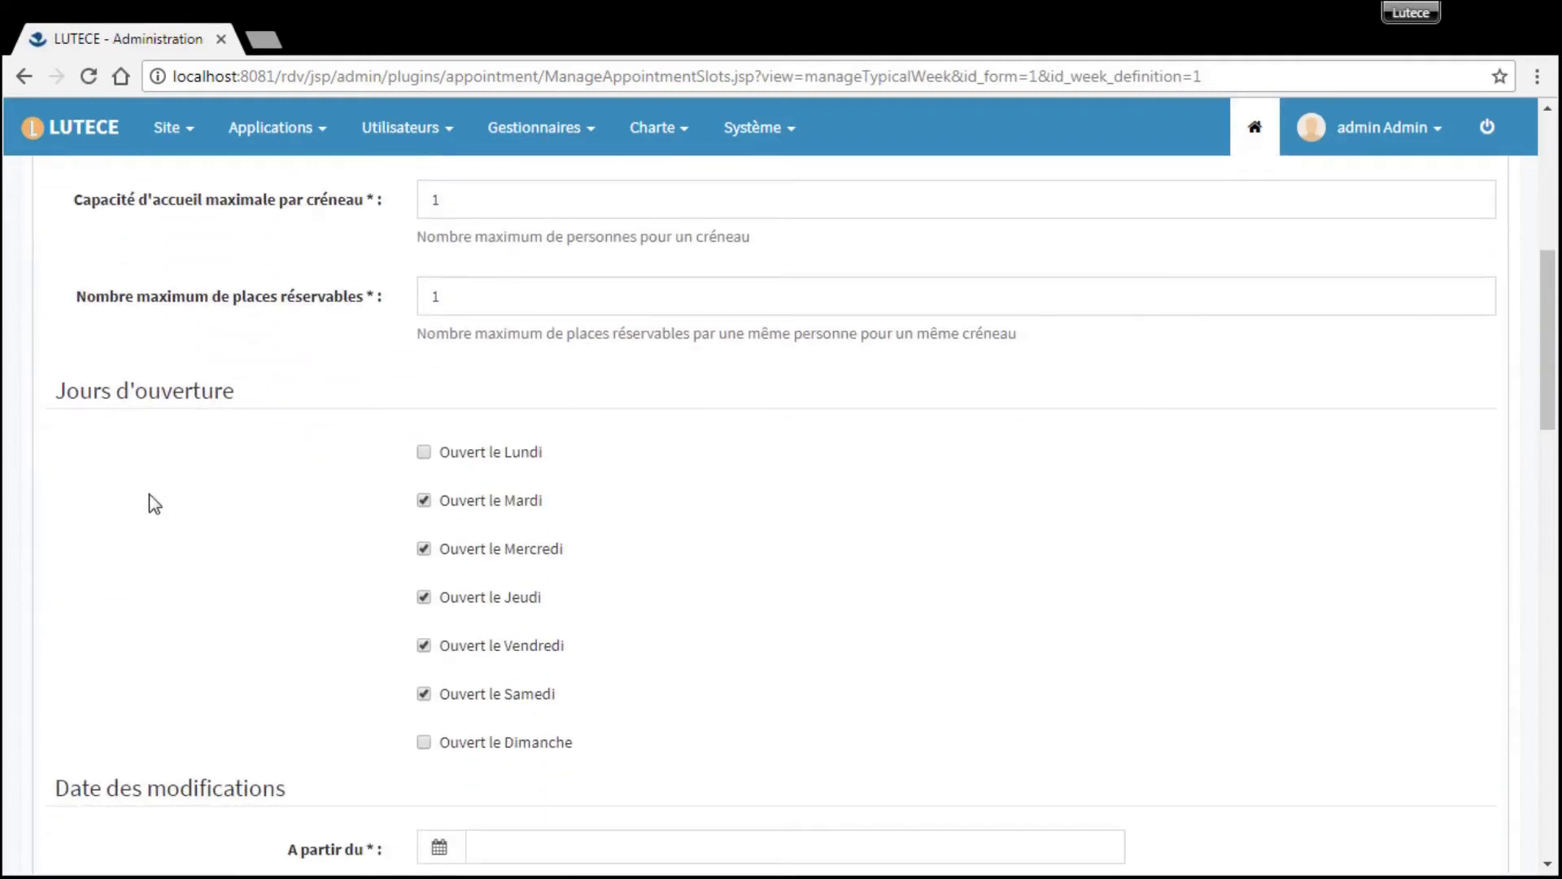
pyautogui.scroll(-2, 155, 504)
pyautogui.scroll(-1, 489, 824)
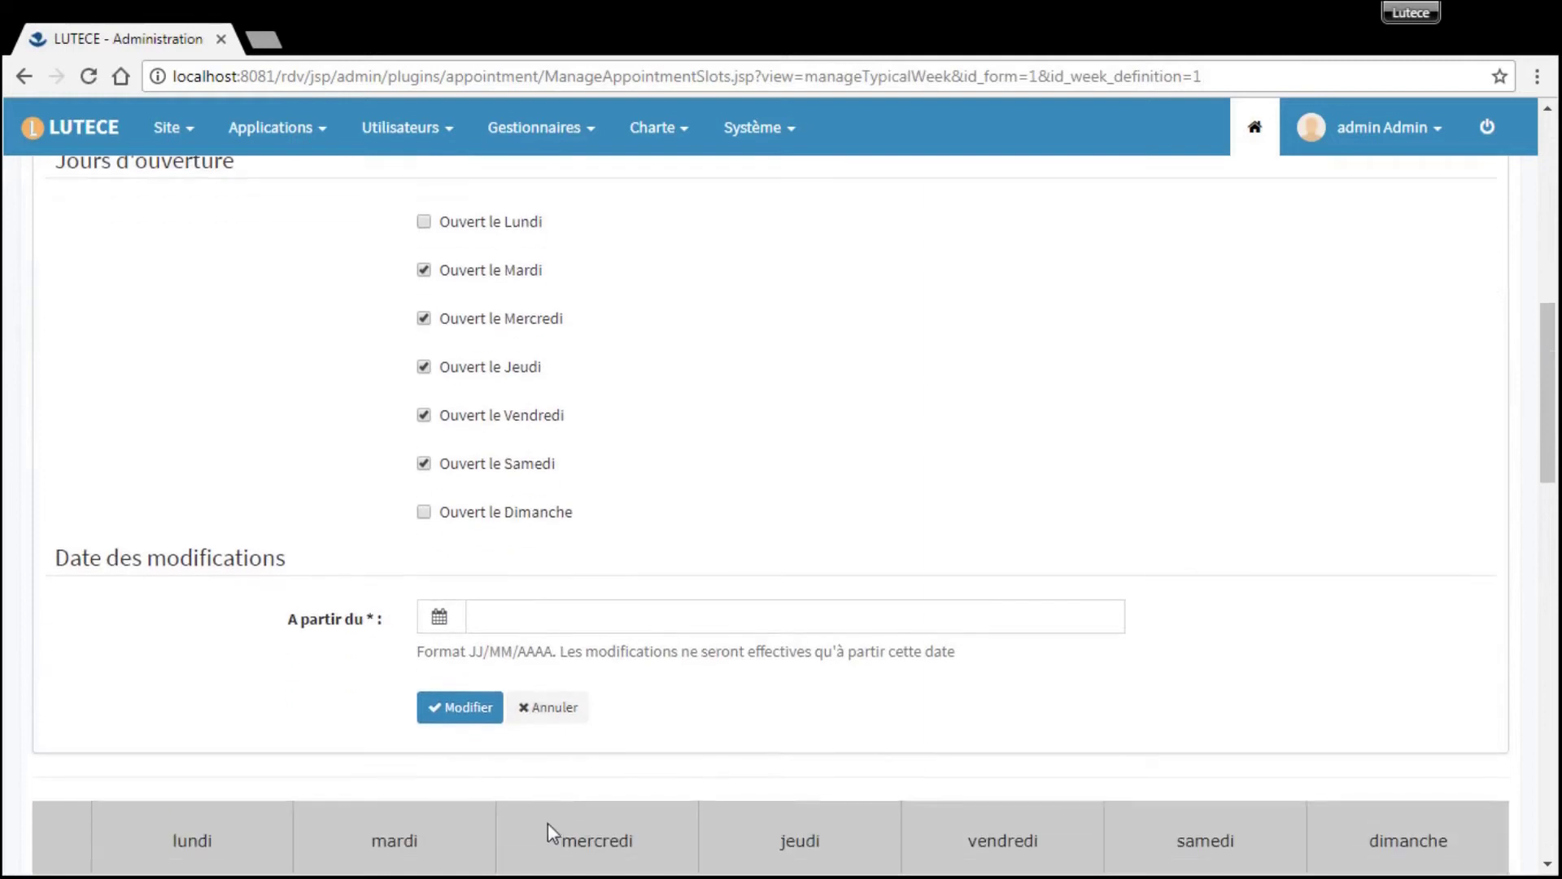
pyautogui.click(553, 713)
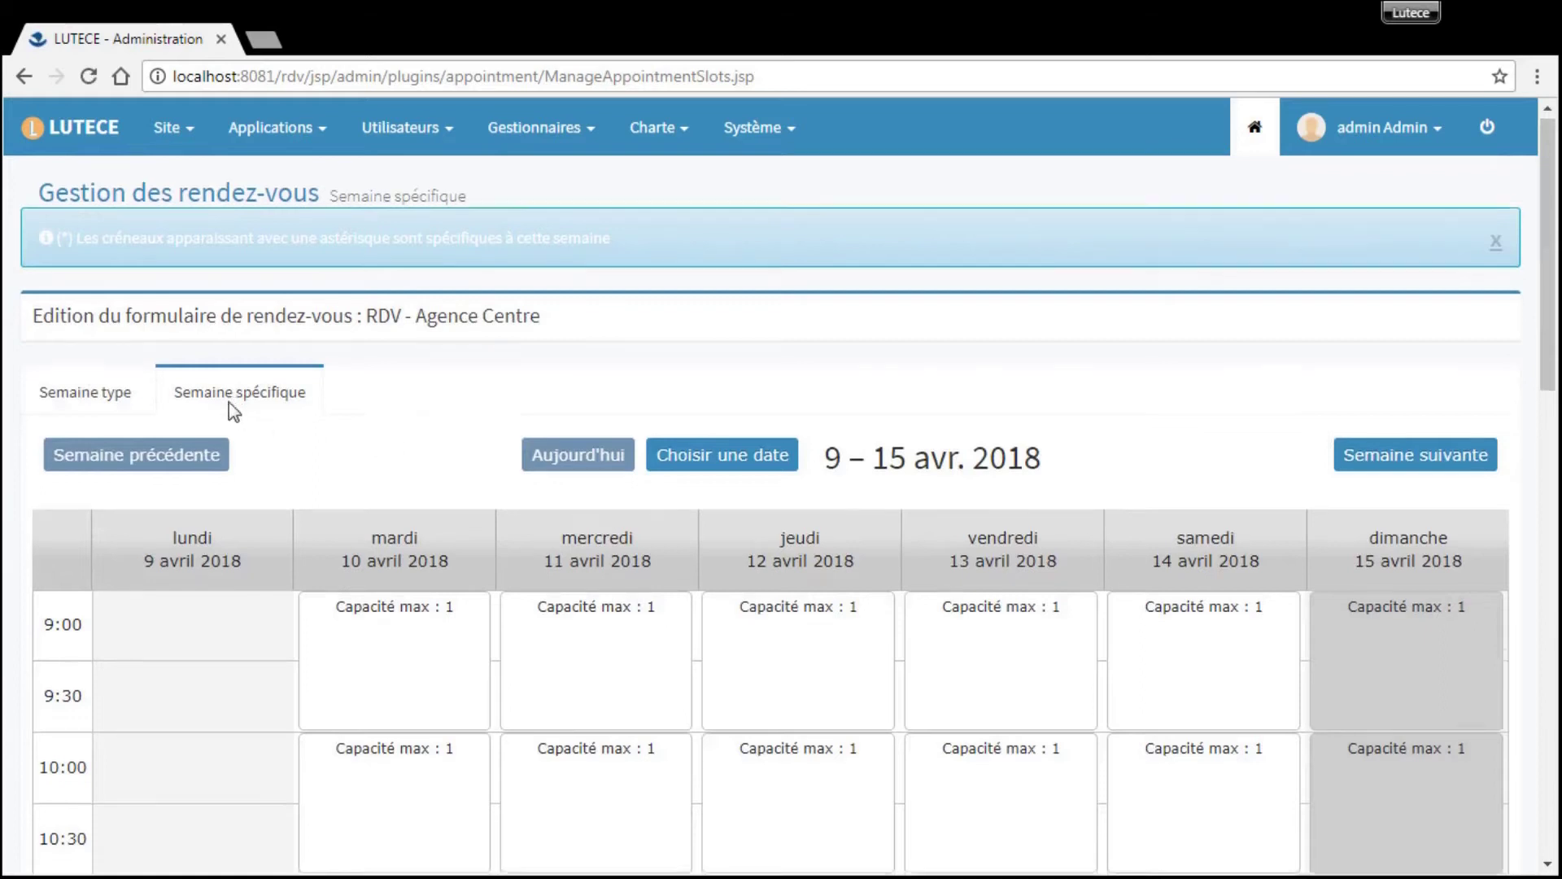
# - Browse specific weeks to 23–29 April 2018, then return to the forms list
pyautogui.scroll(-5, 228, 402)
pyautogui.scroll(5, 944, 570)
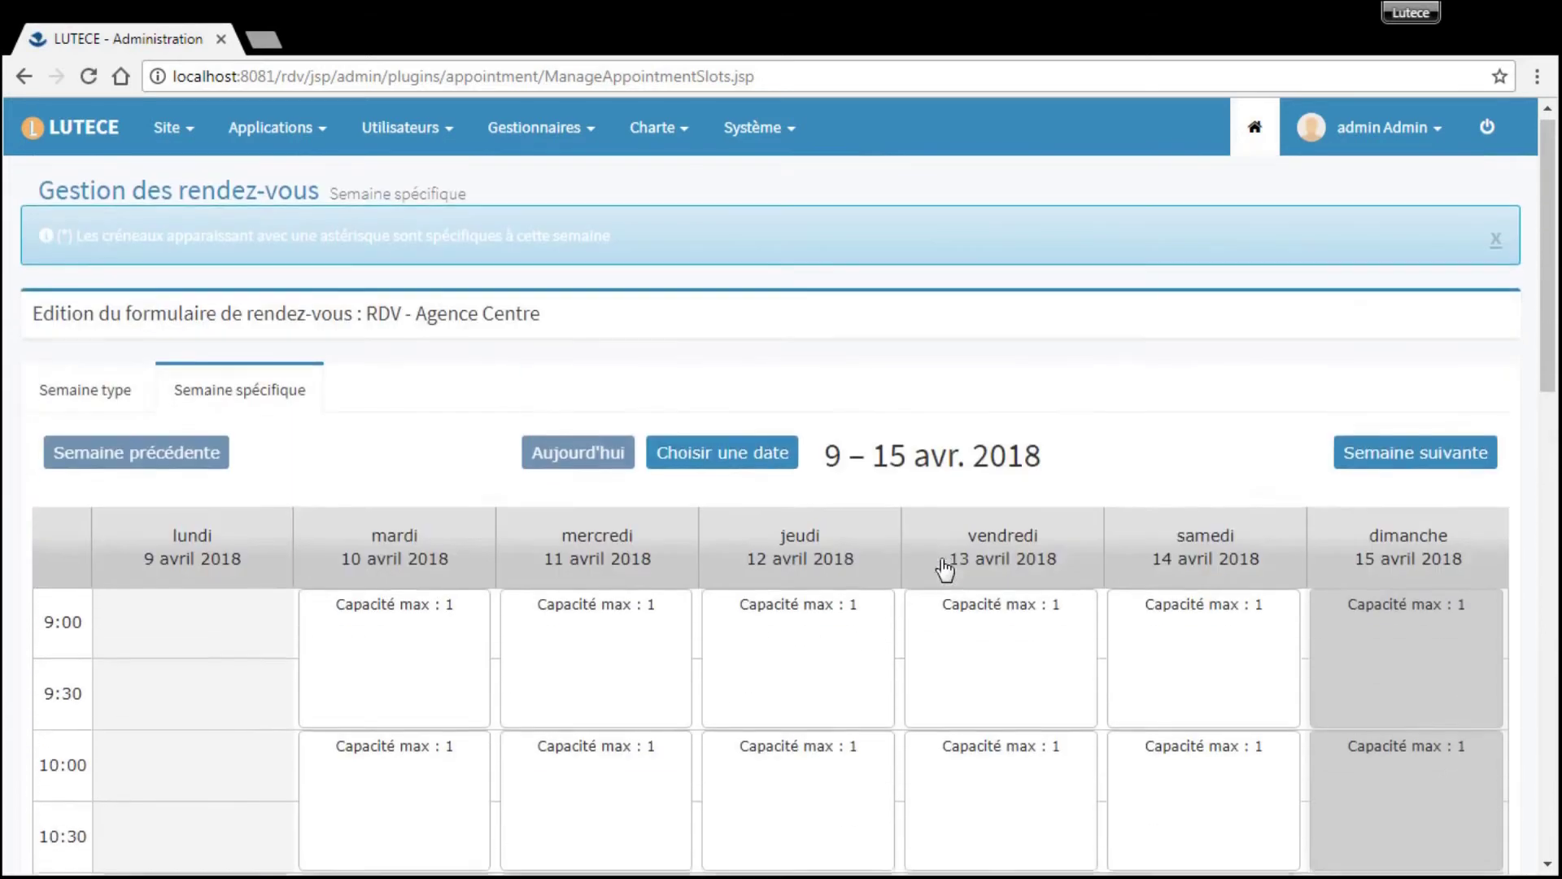
pyautogui.click(1407, 465)
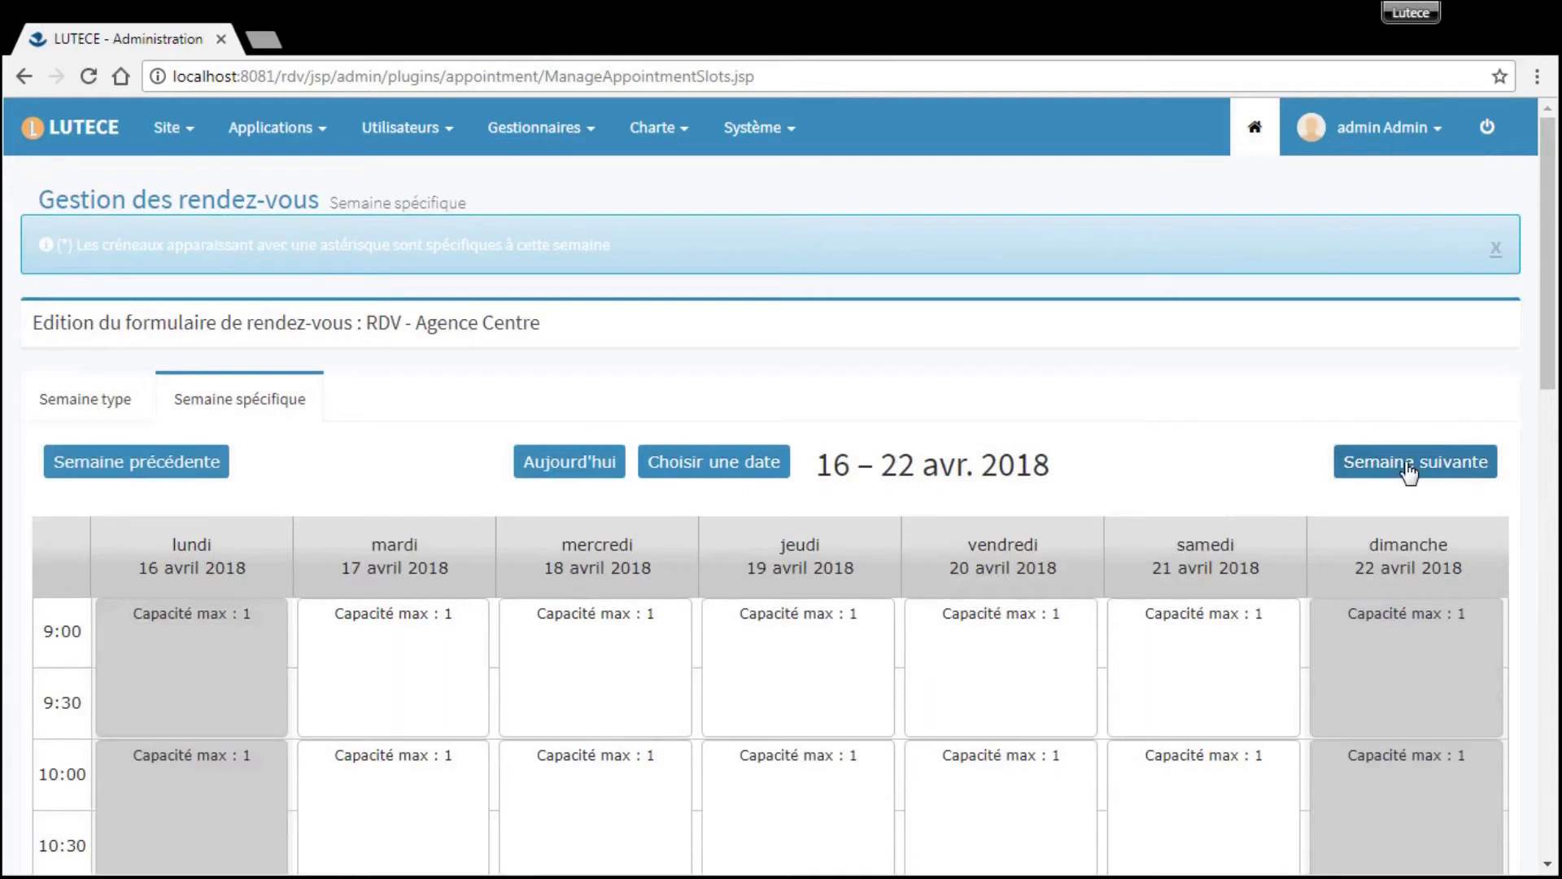
pyautogui.click(1409, 464)
pyautogui.scroll(-3, 1108, 529)
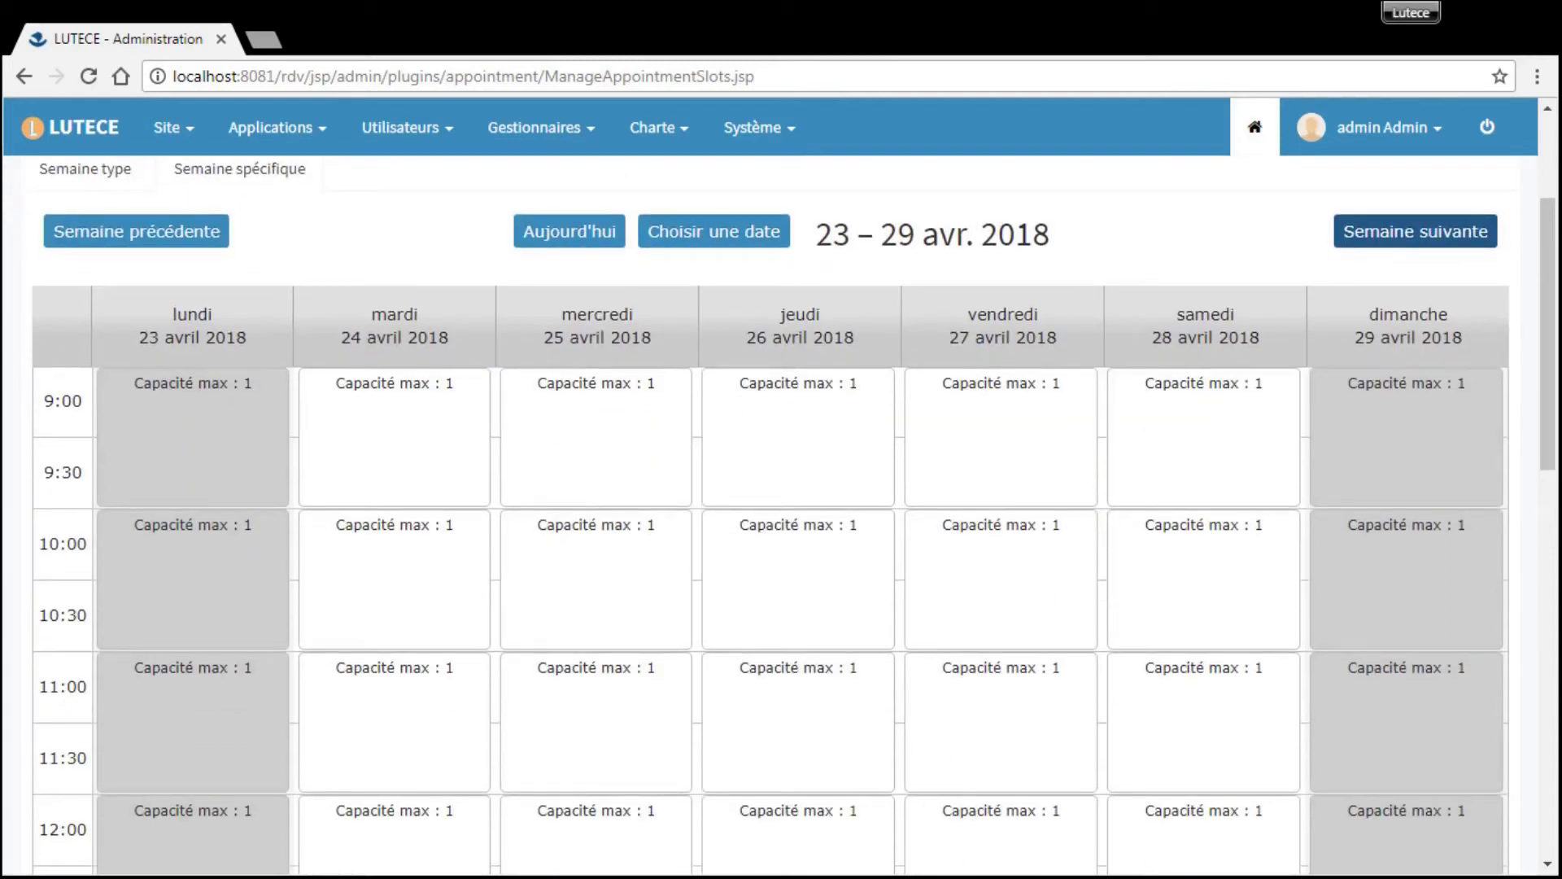
pyautogui.scroll(3, 390, 293)
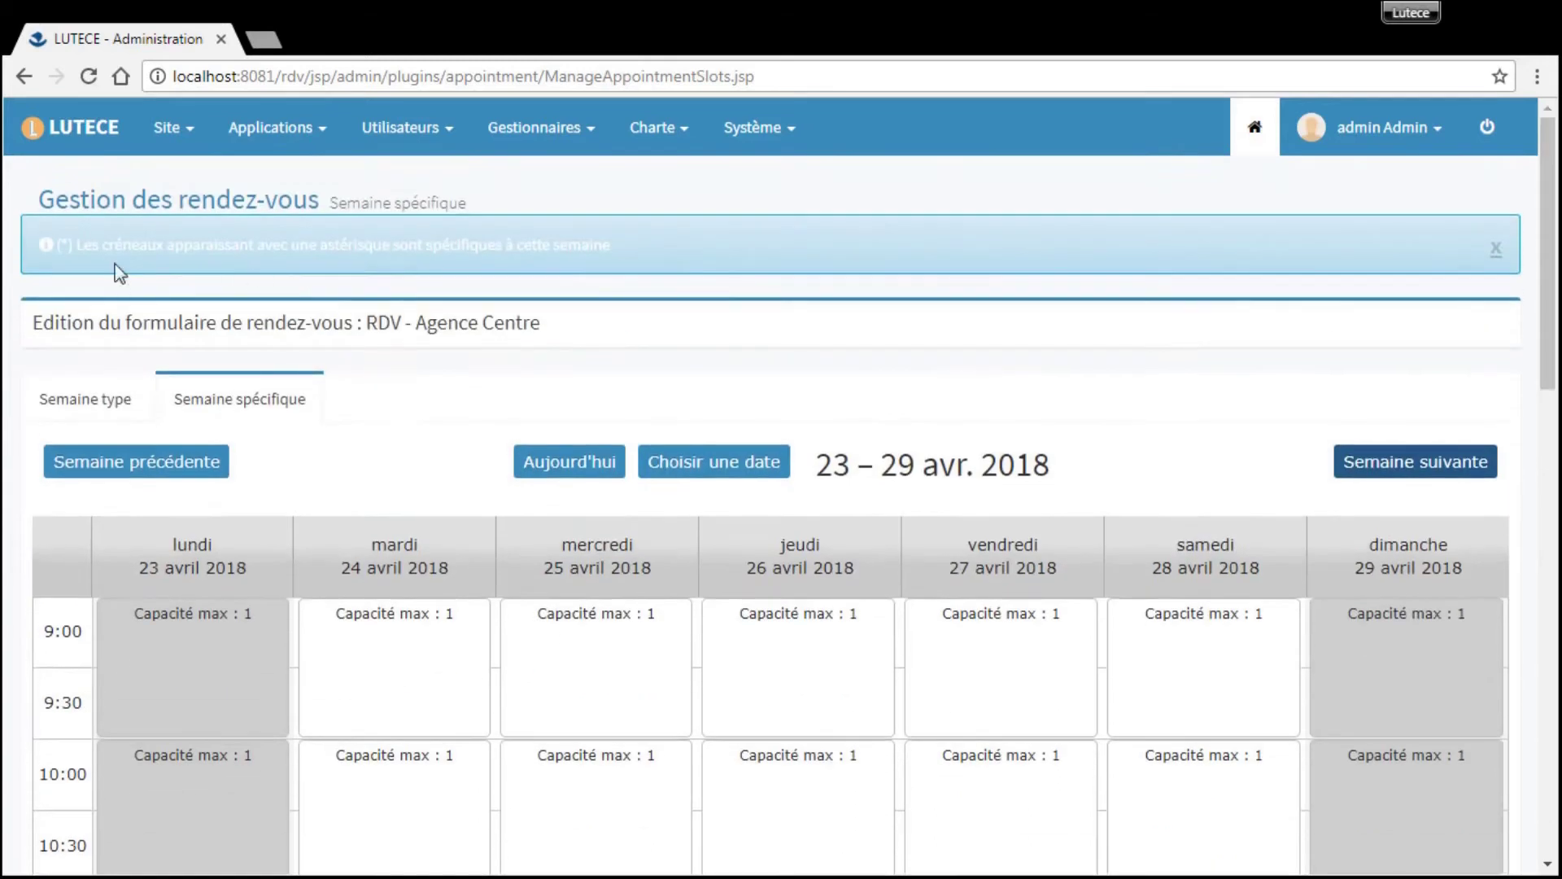
pyautogui.click(118, 201)
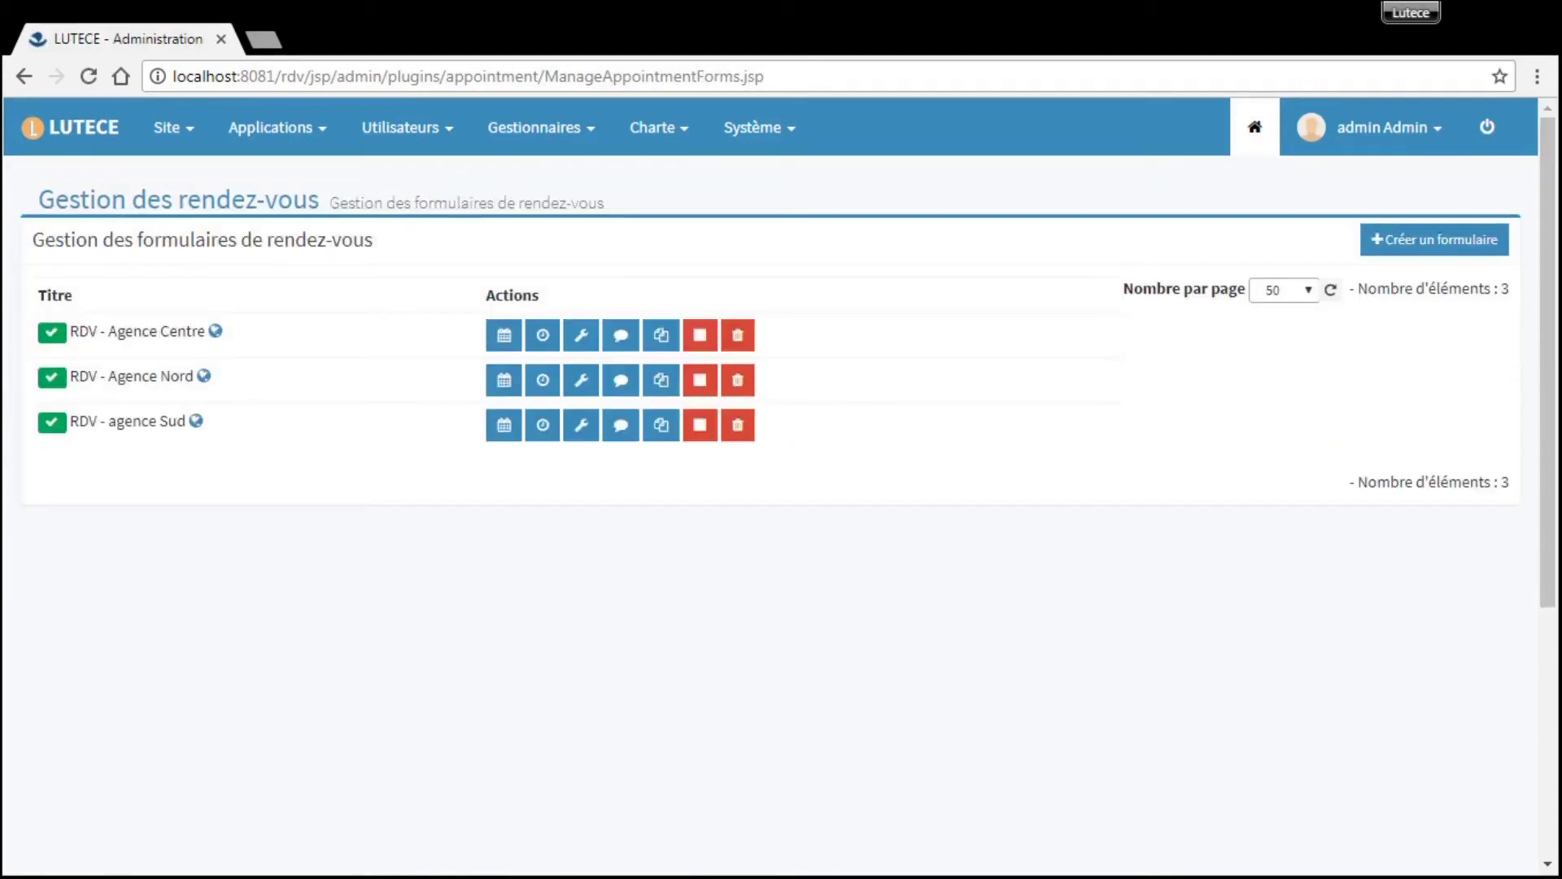
# - Open the appointment management workflow from Gestion des workflows and view its Actions
pyautogui.click(270, 128)
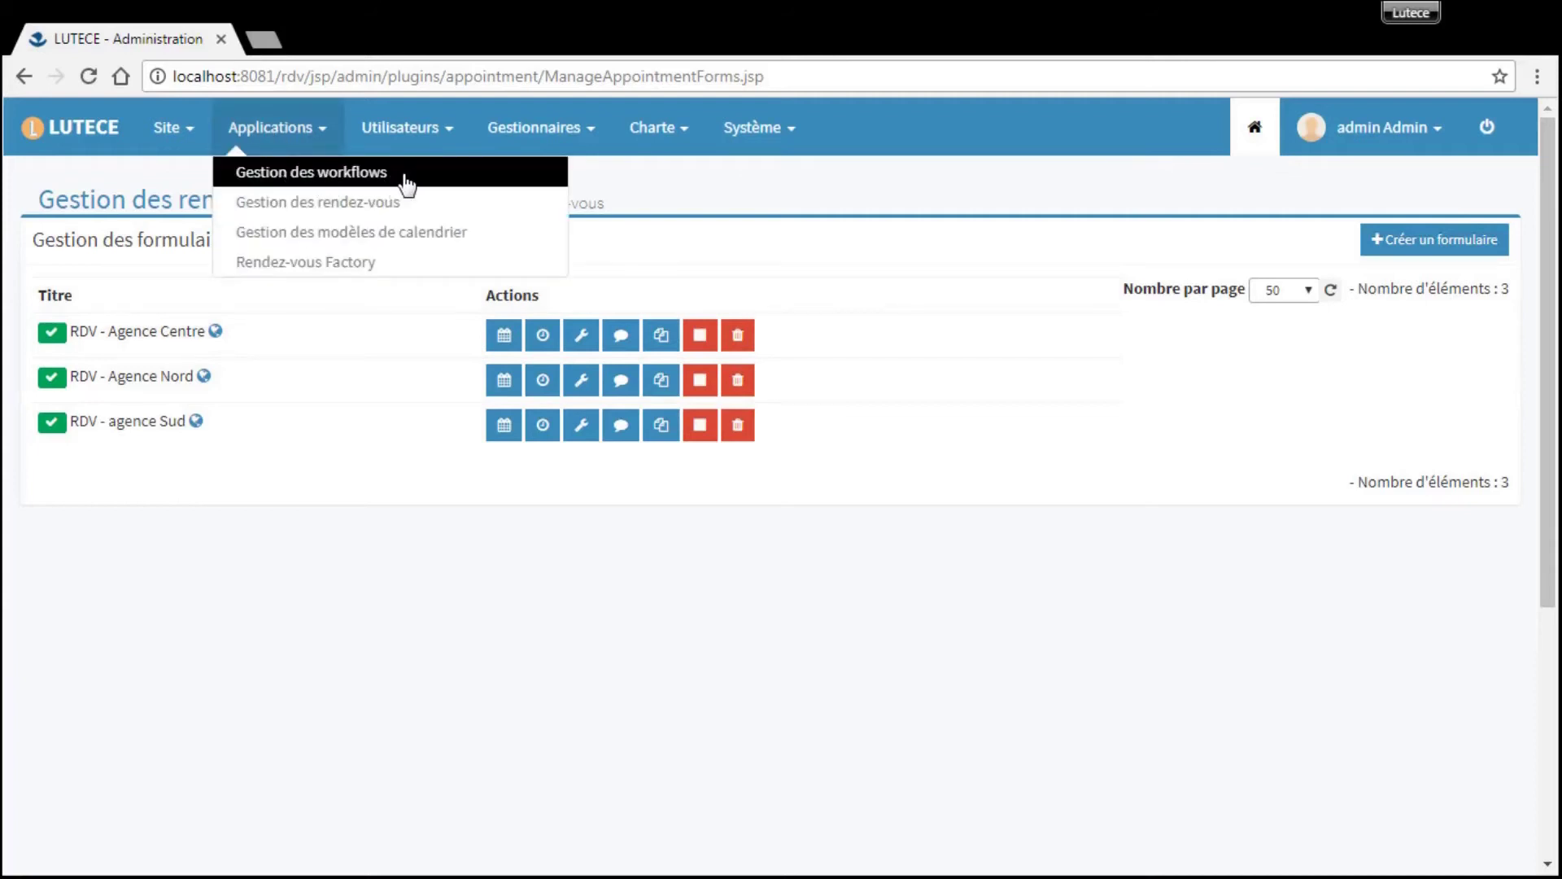
pyautogui.click(407, 174)
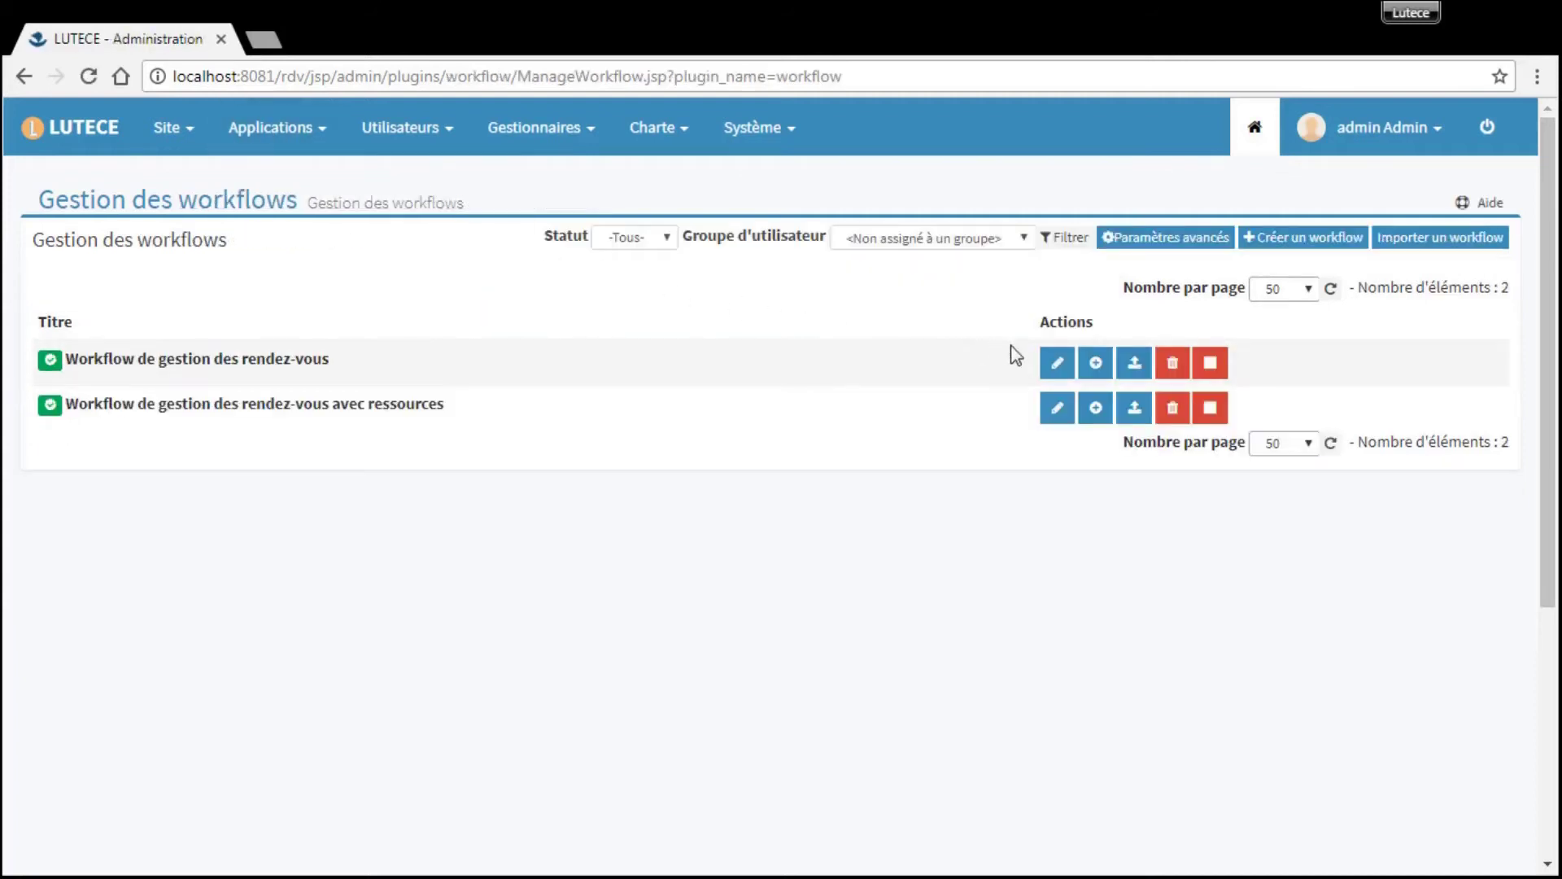
pyautogui.click(1057, 365)
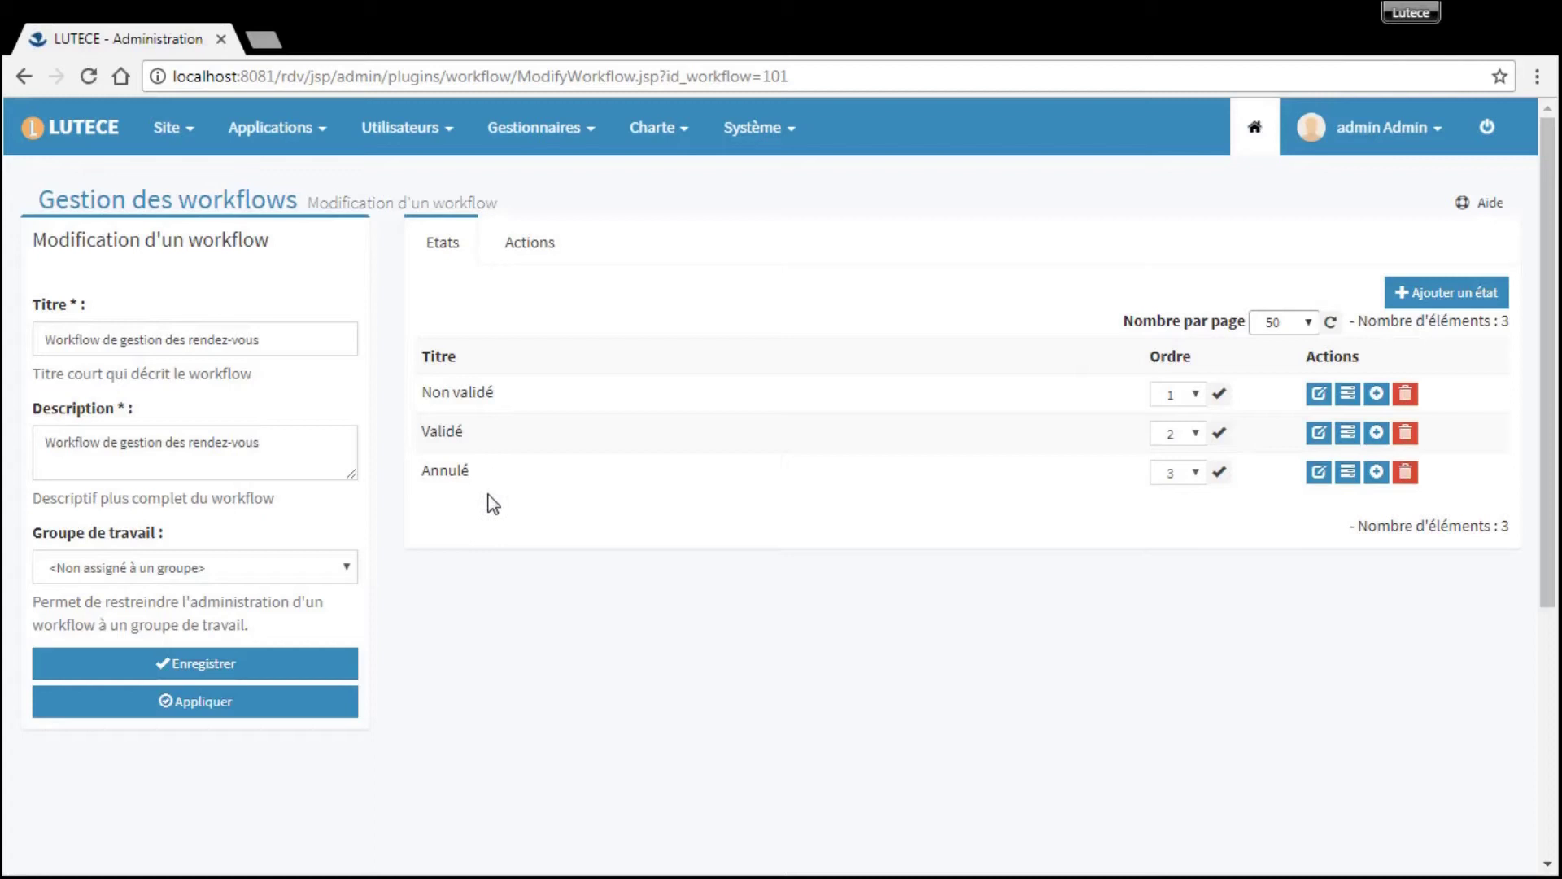
pyautogui.click(533, 250)
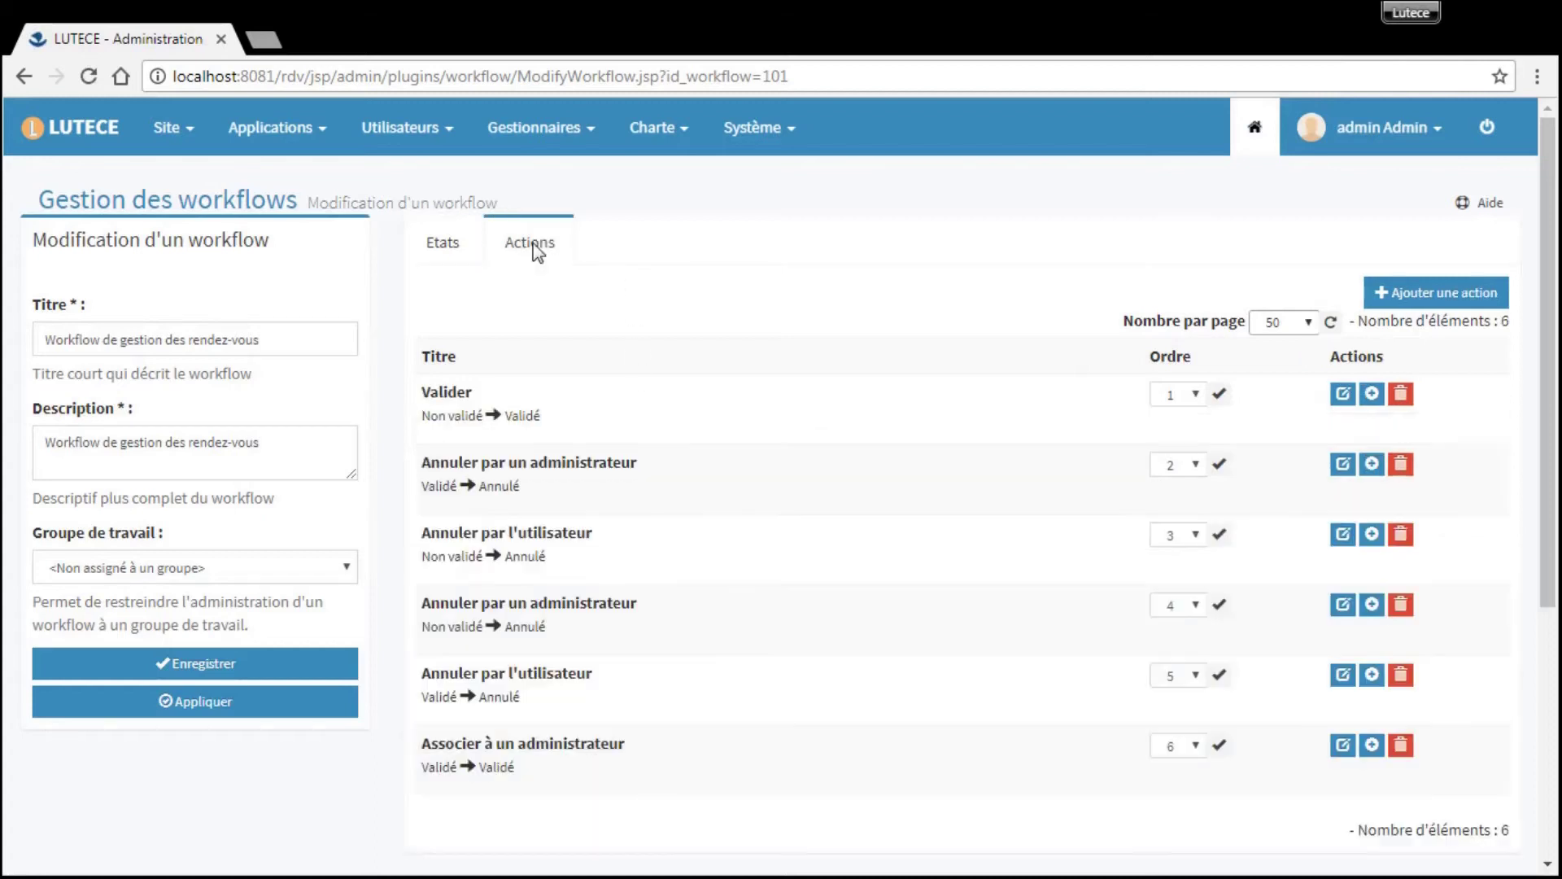
pyautogui.scroll(-2, 779, 432)
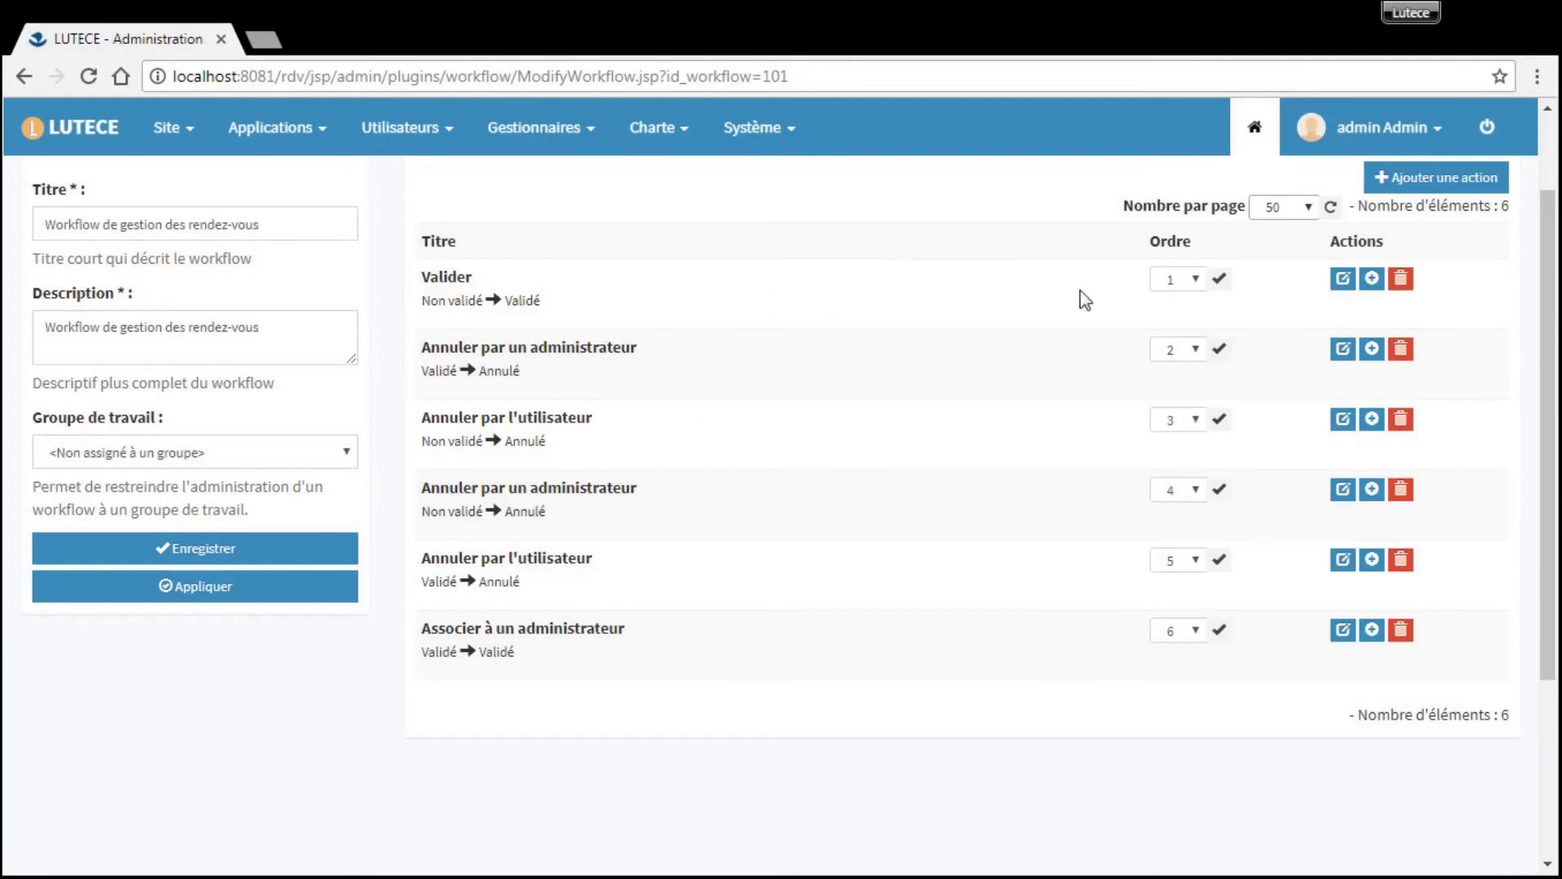
# - Review the Valider action's five tasks, then return to the workflows list
pyautogui.click(1342, 281)
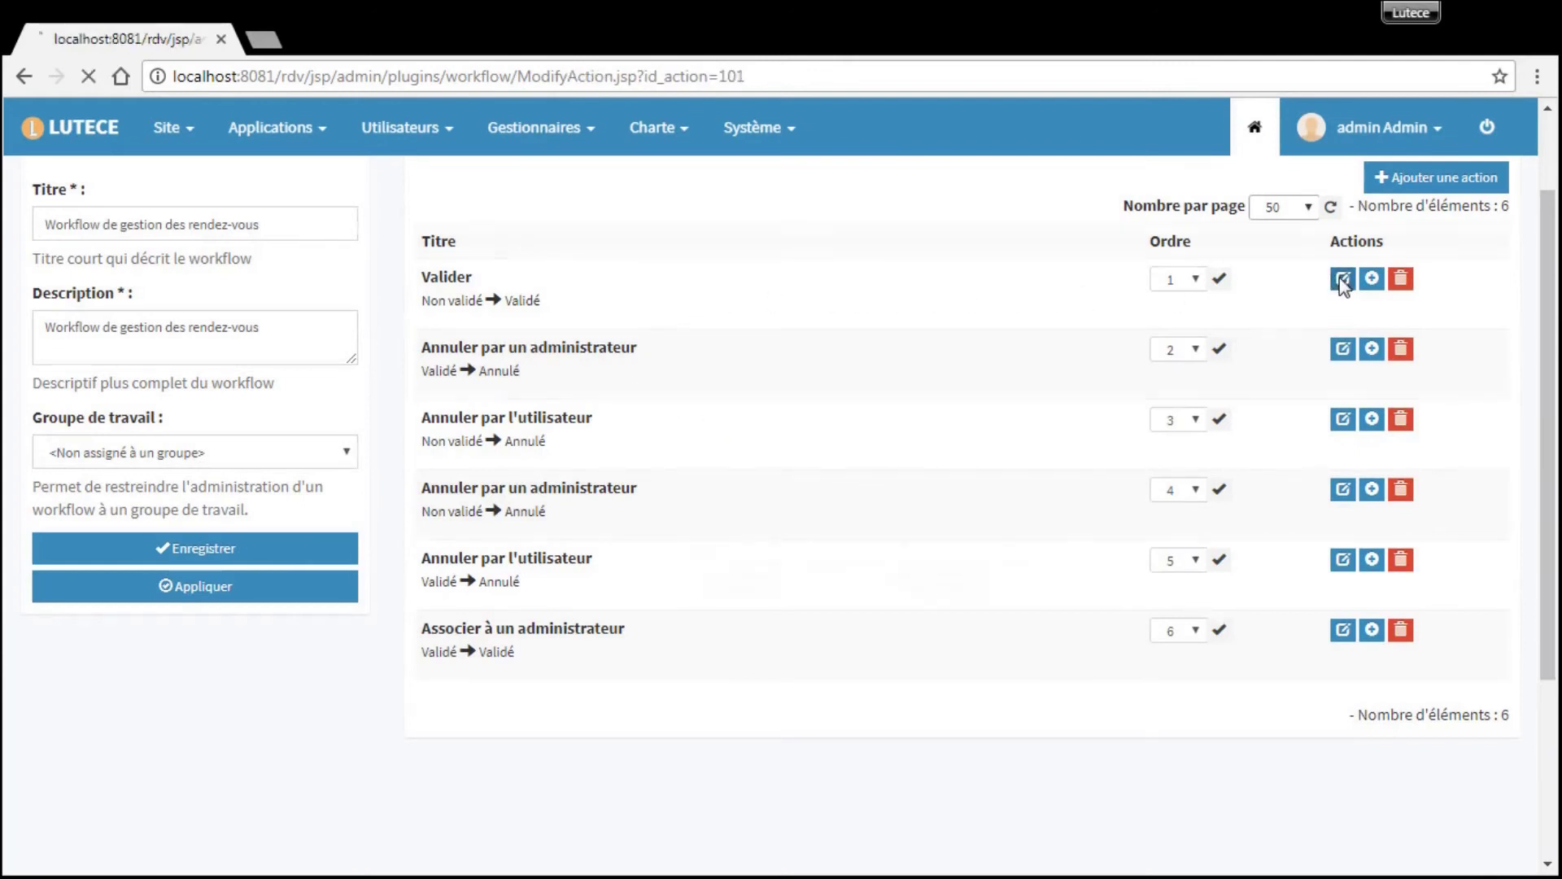
pyautogui.scroll(-2, 1050, 378)
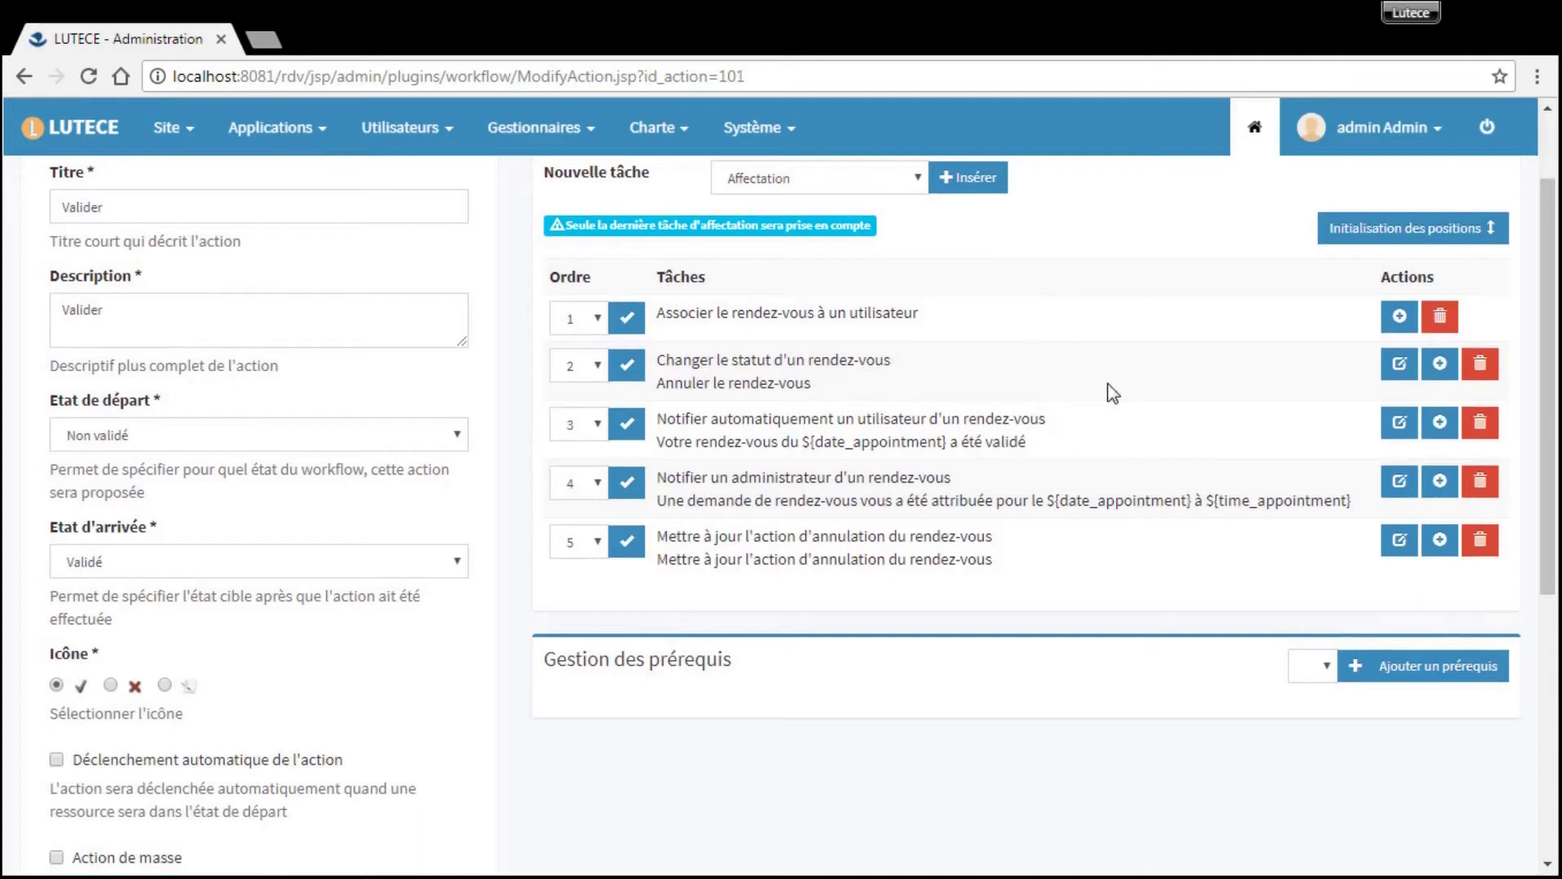
pyautogui.scroll(2, 1113, 394)
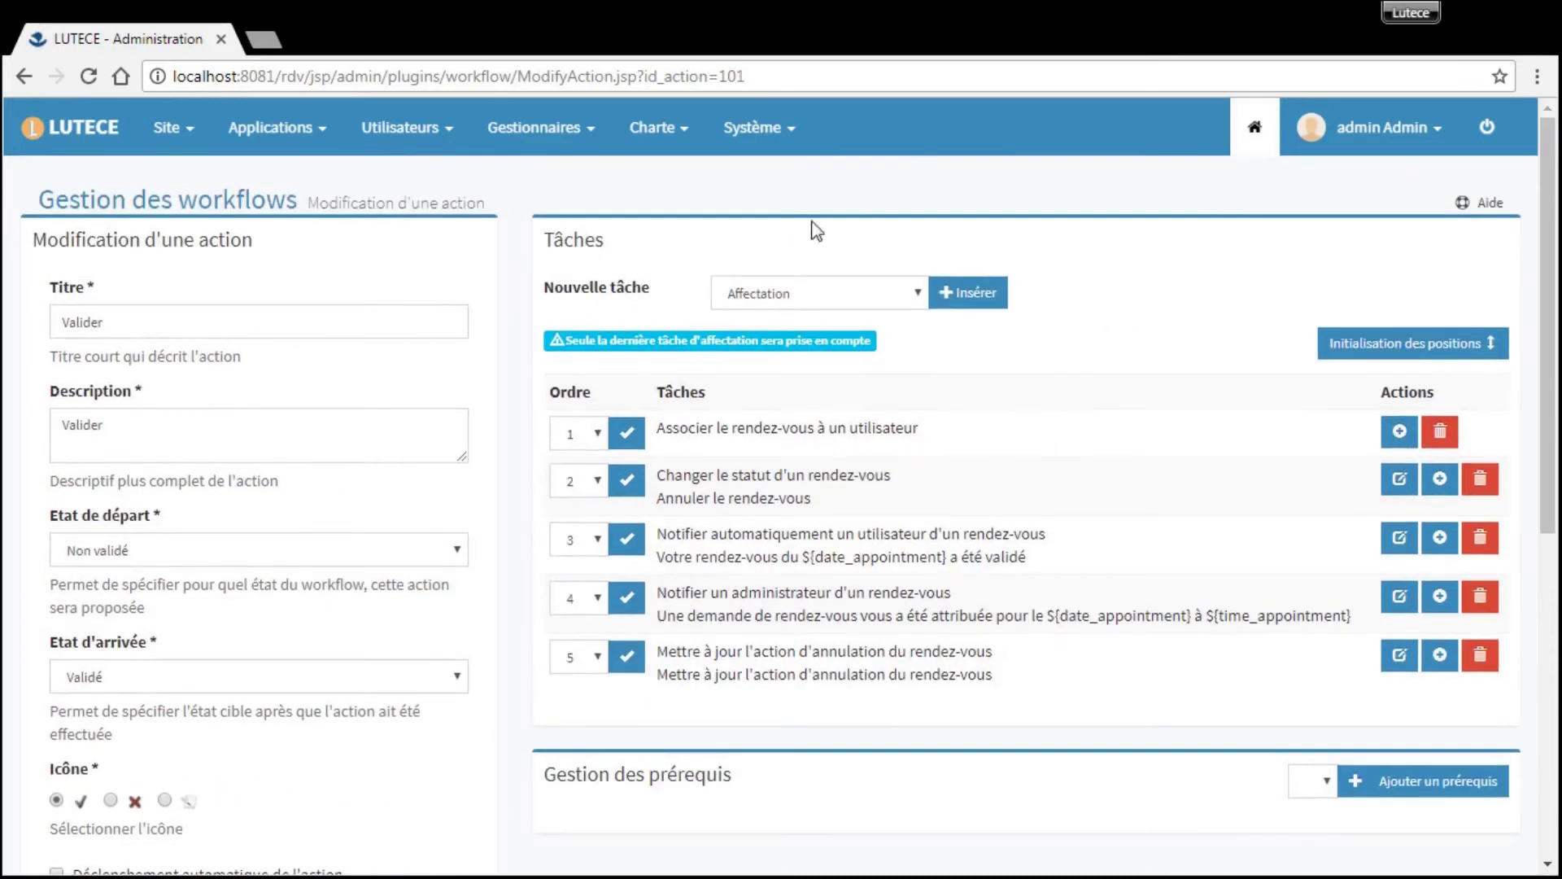
pyautogui.click(231, 212)
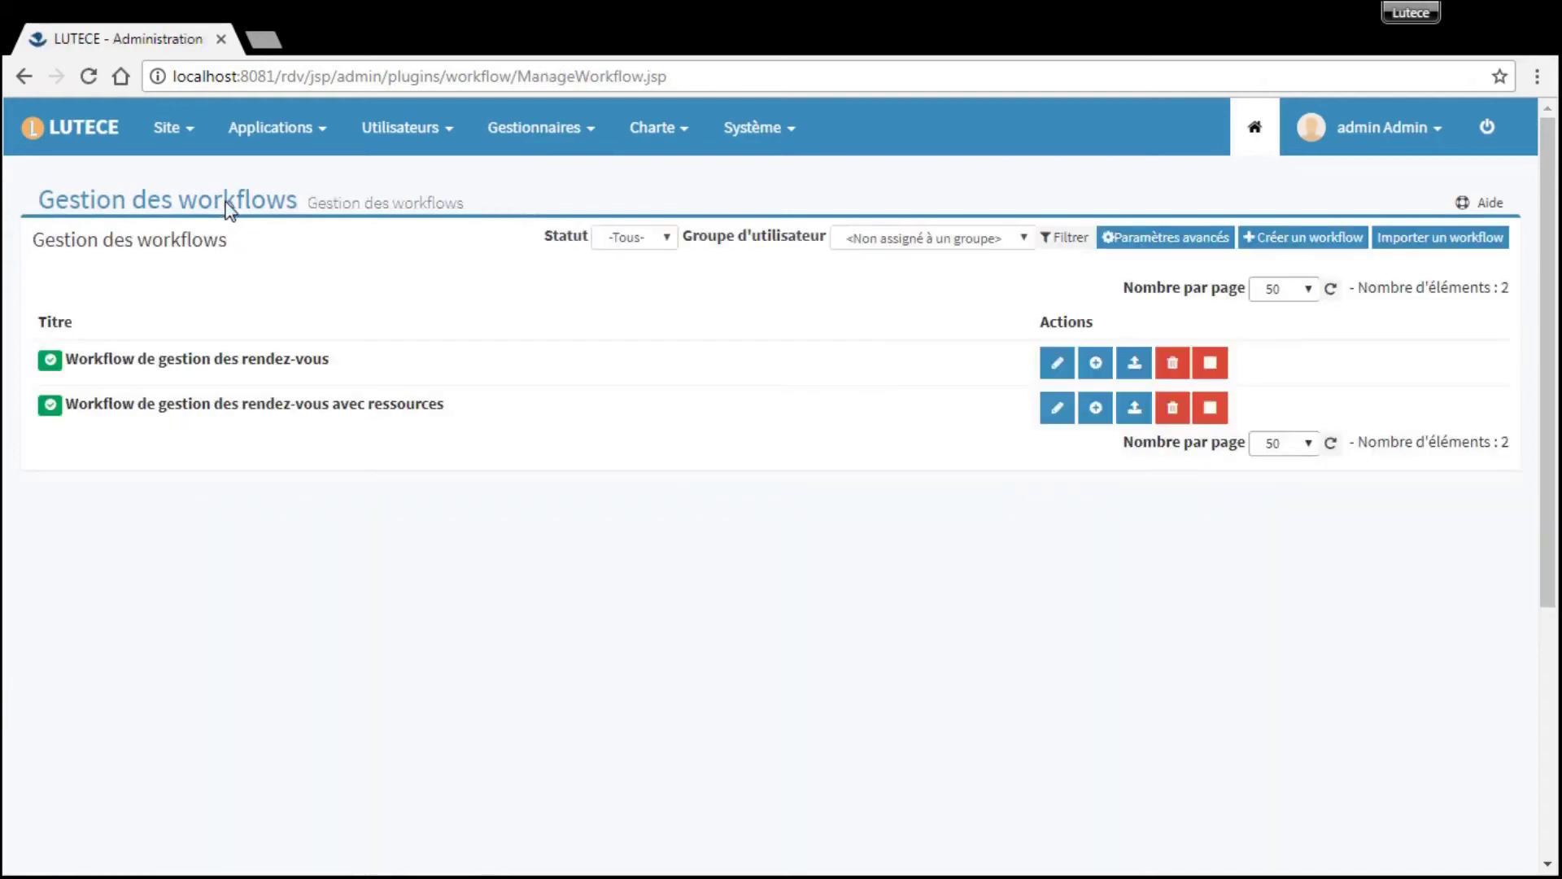
# - List Agence Centre's appointments by filter, showing the 06/04/2018 09:00–10:00 booking
pyautogui.click(272, 140)
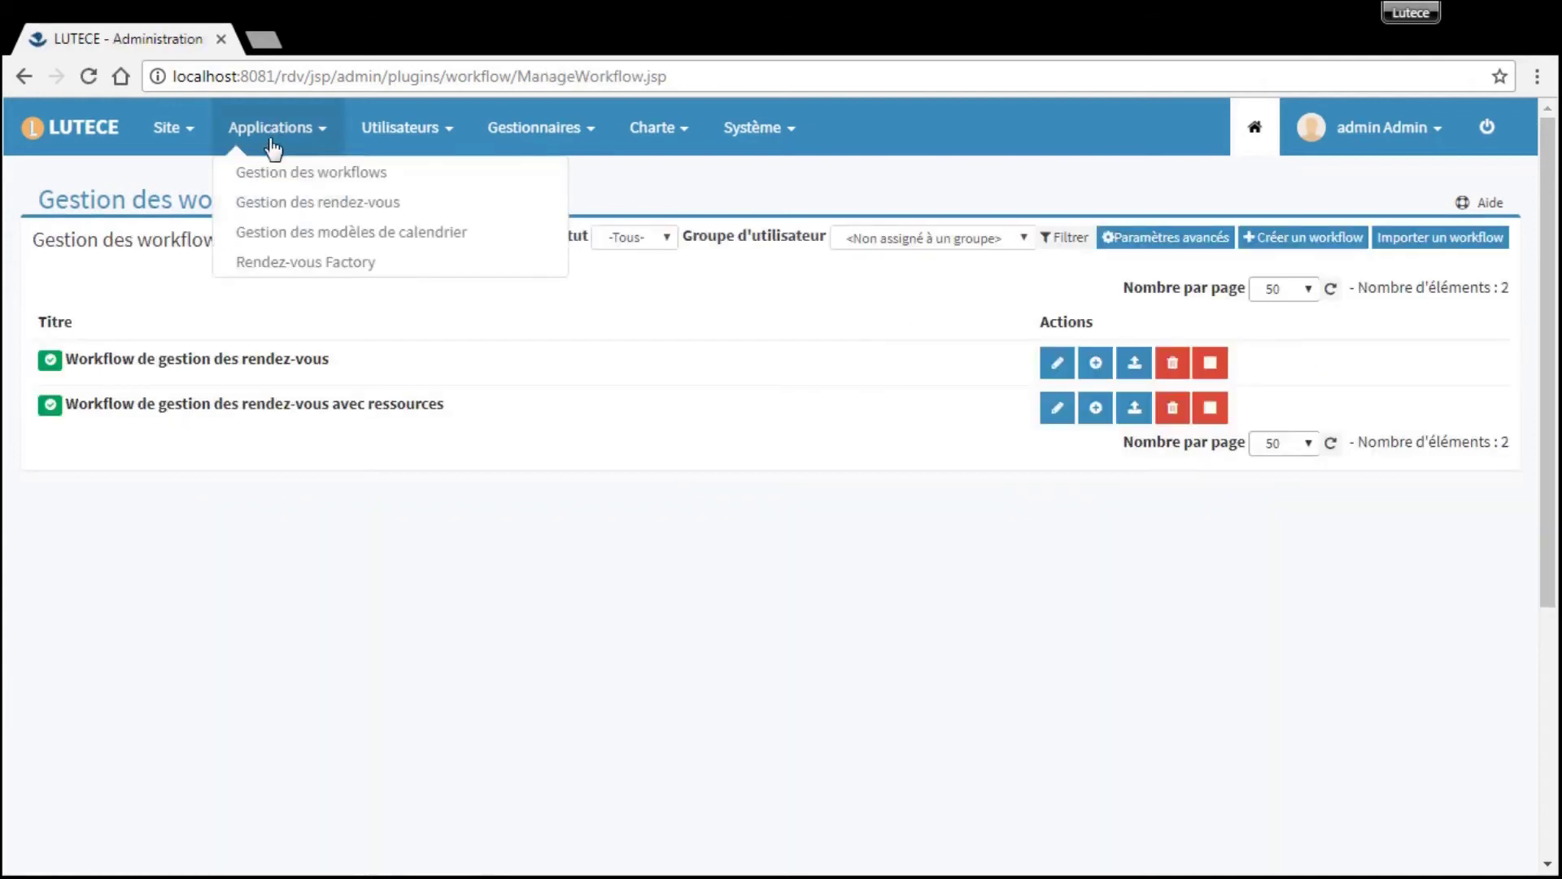
pyautogui.click(292, 204)
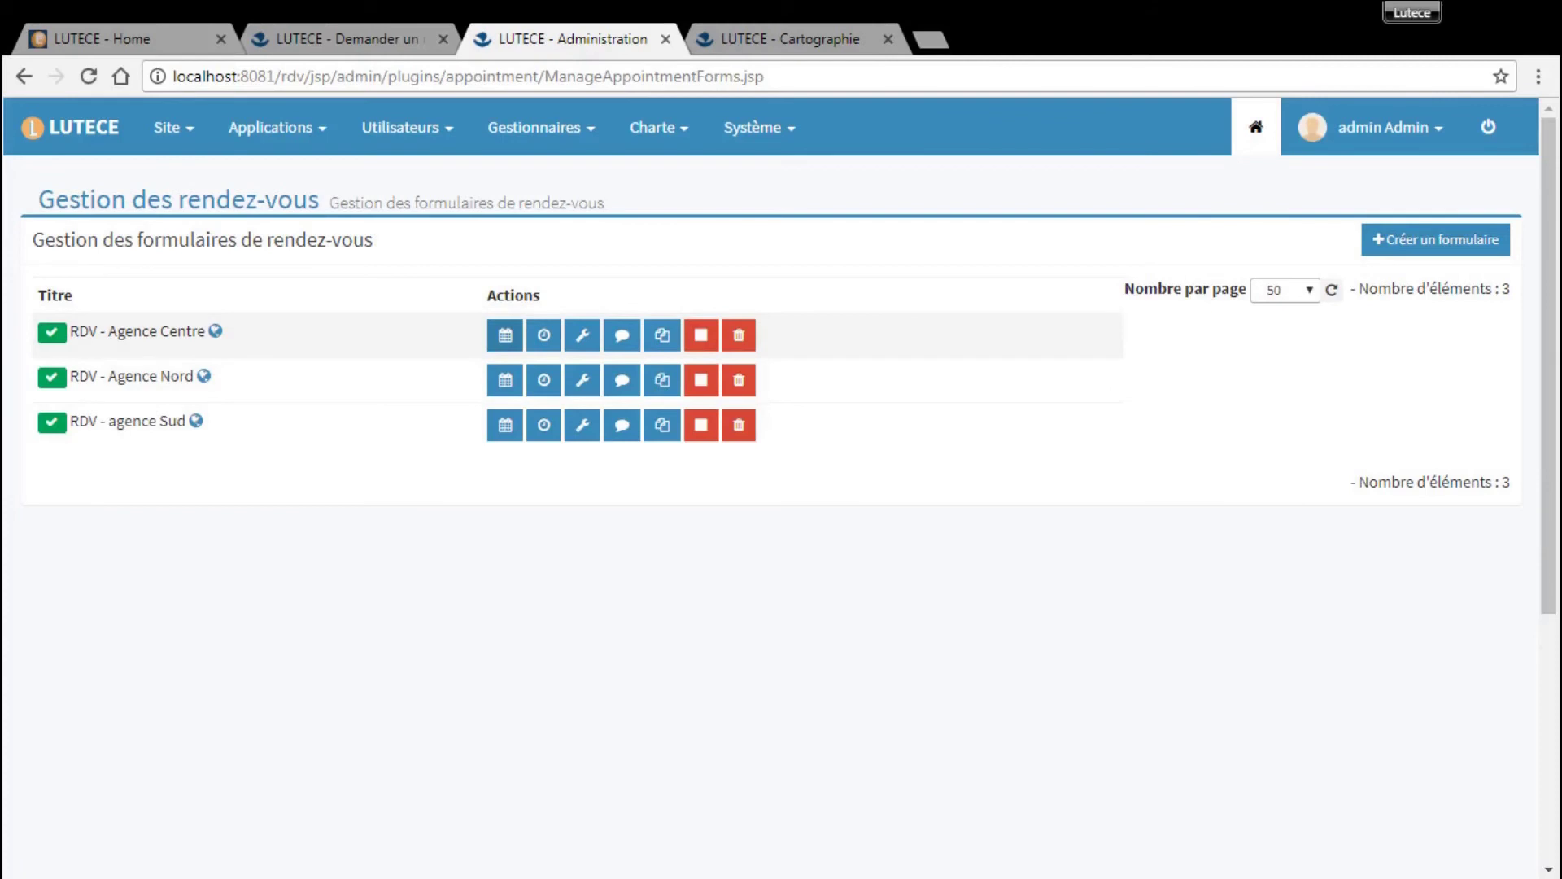
pyautogui.click(507, 333)
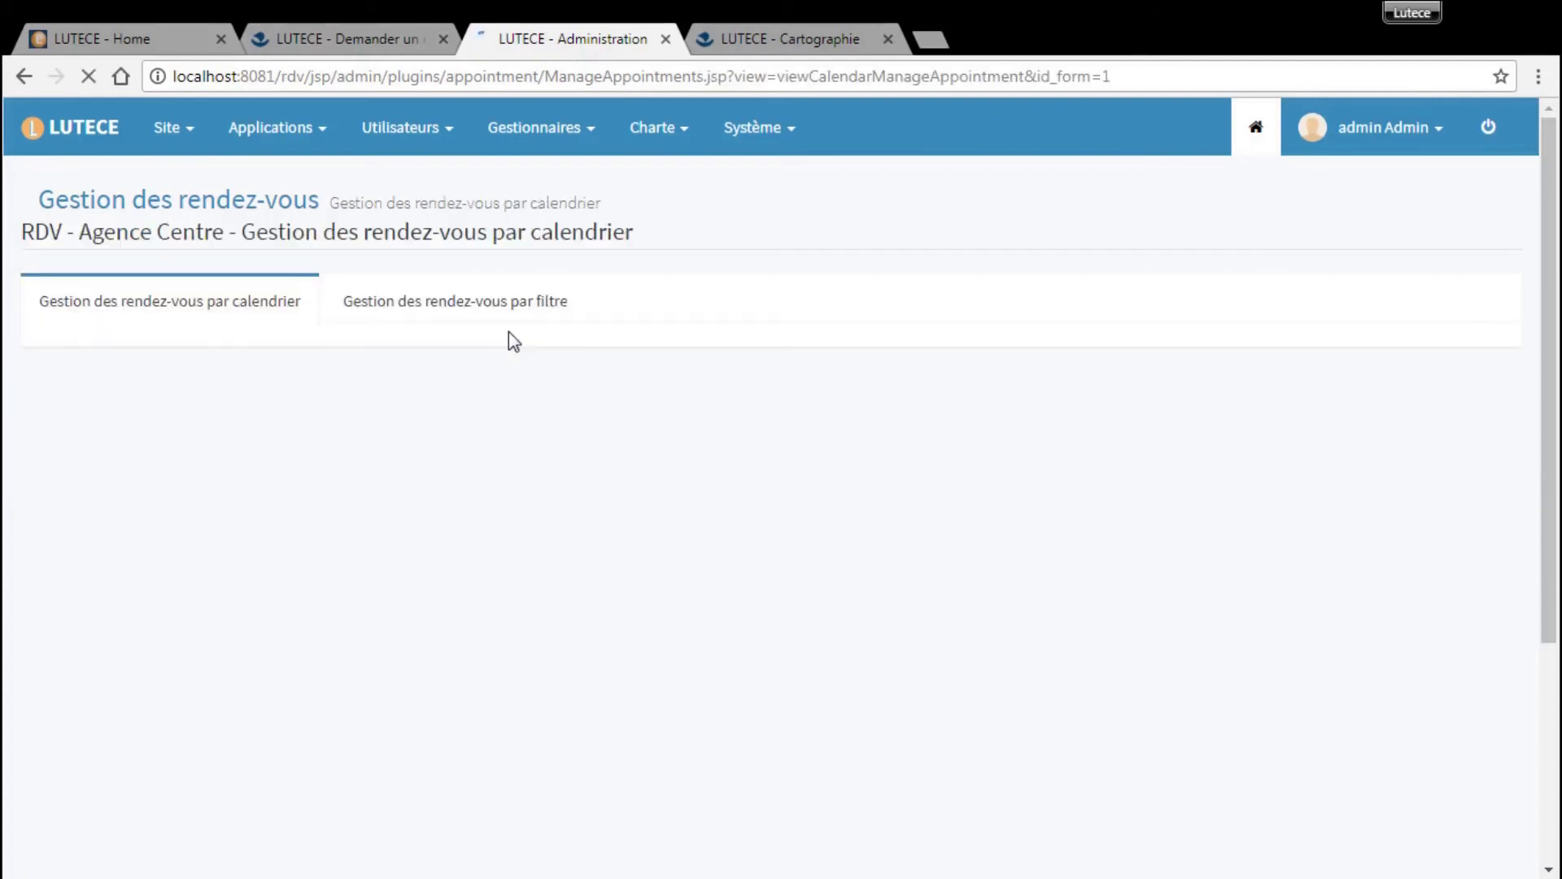
pyautogui.scroll(-3, 732, 513)
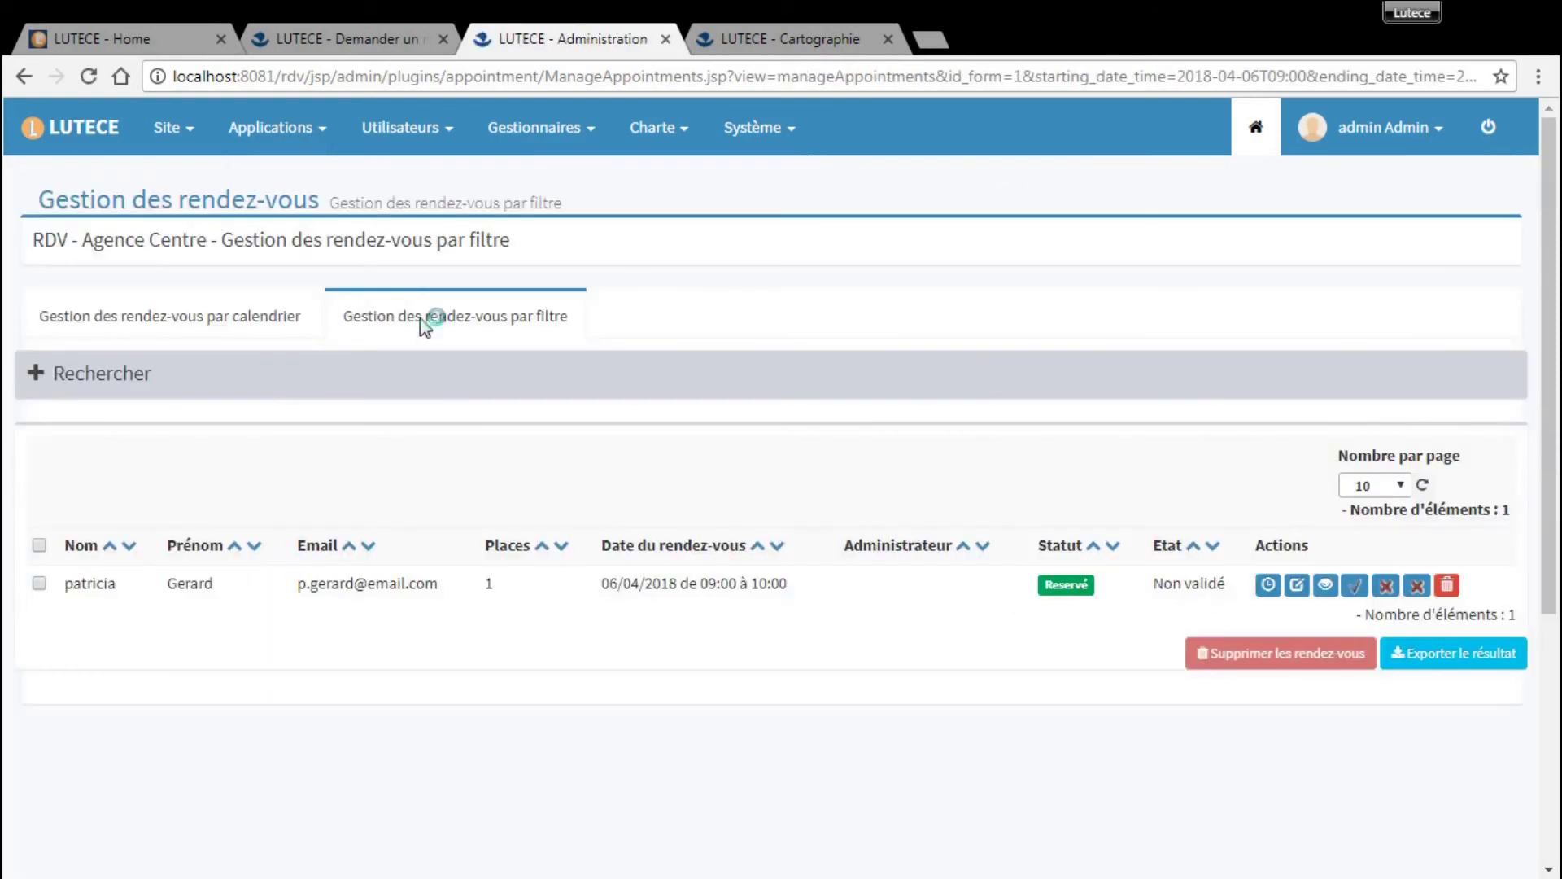
pyautogui.click(375, 330)
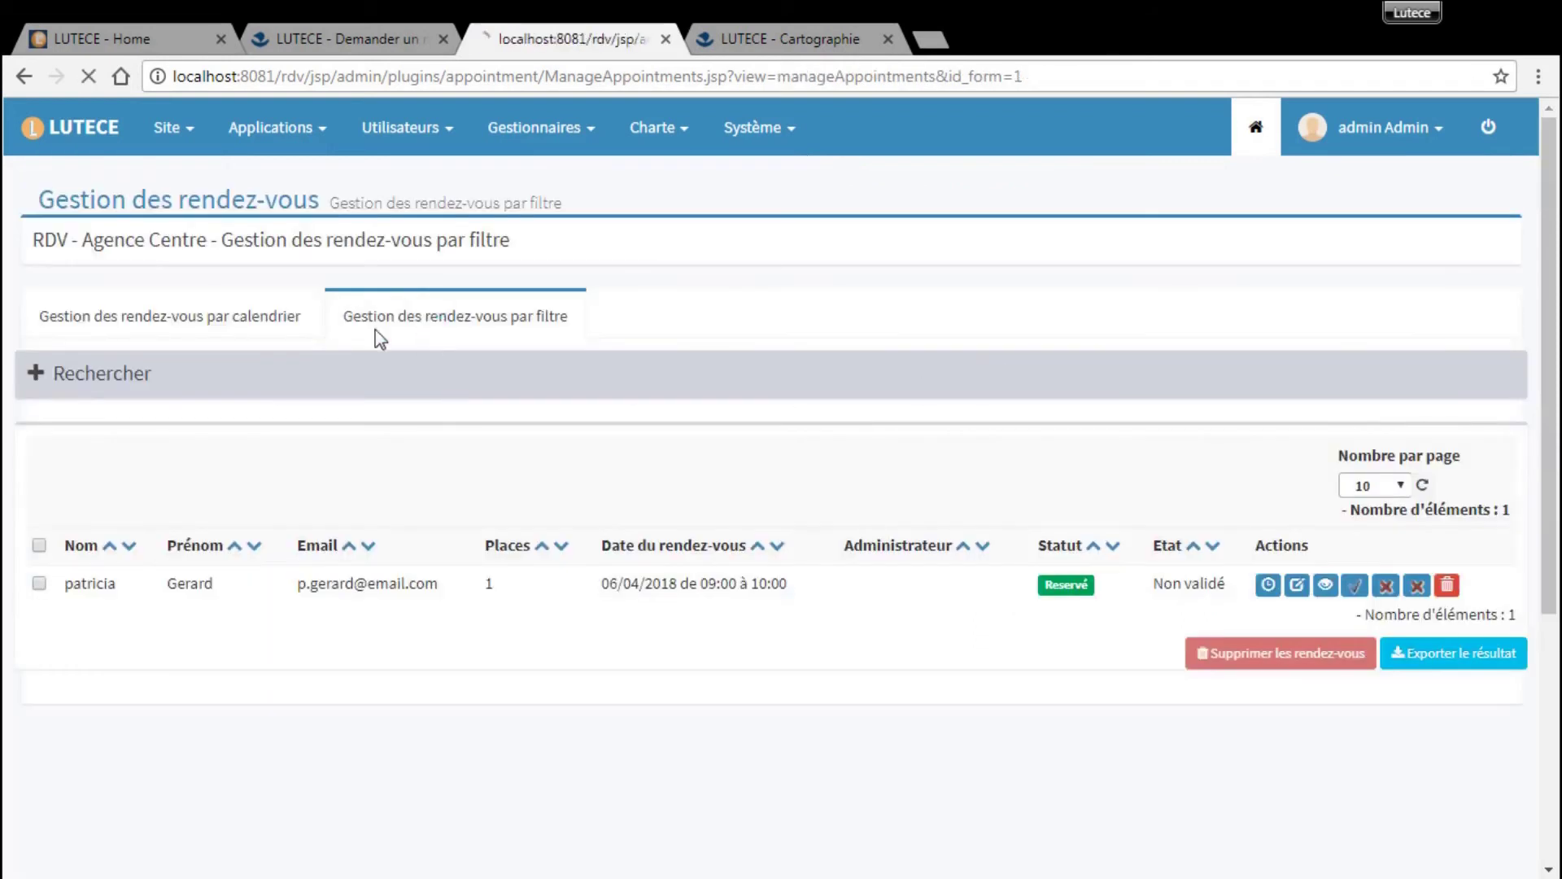
# - Expand Rechercher and view the booked appointment's details and history
pyautogui.click(36, 372)
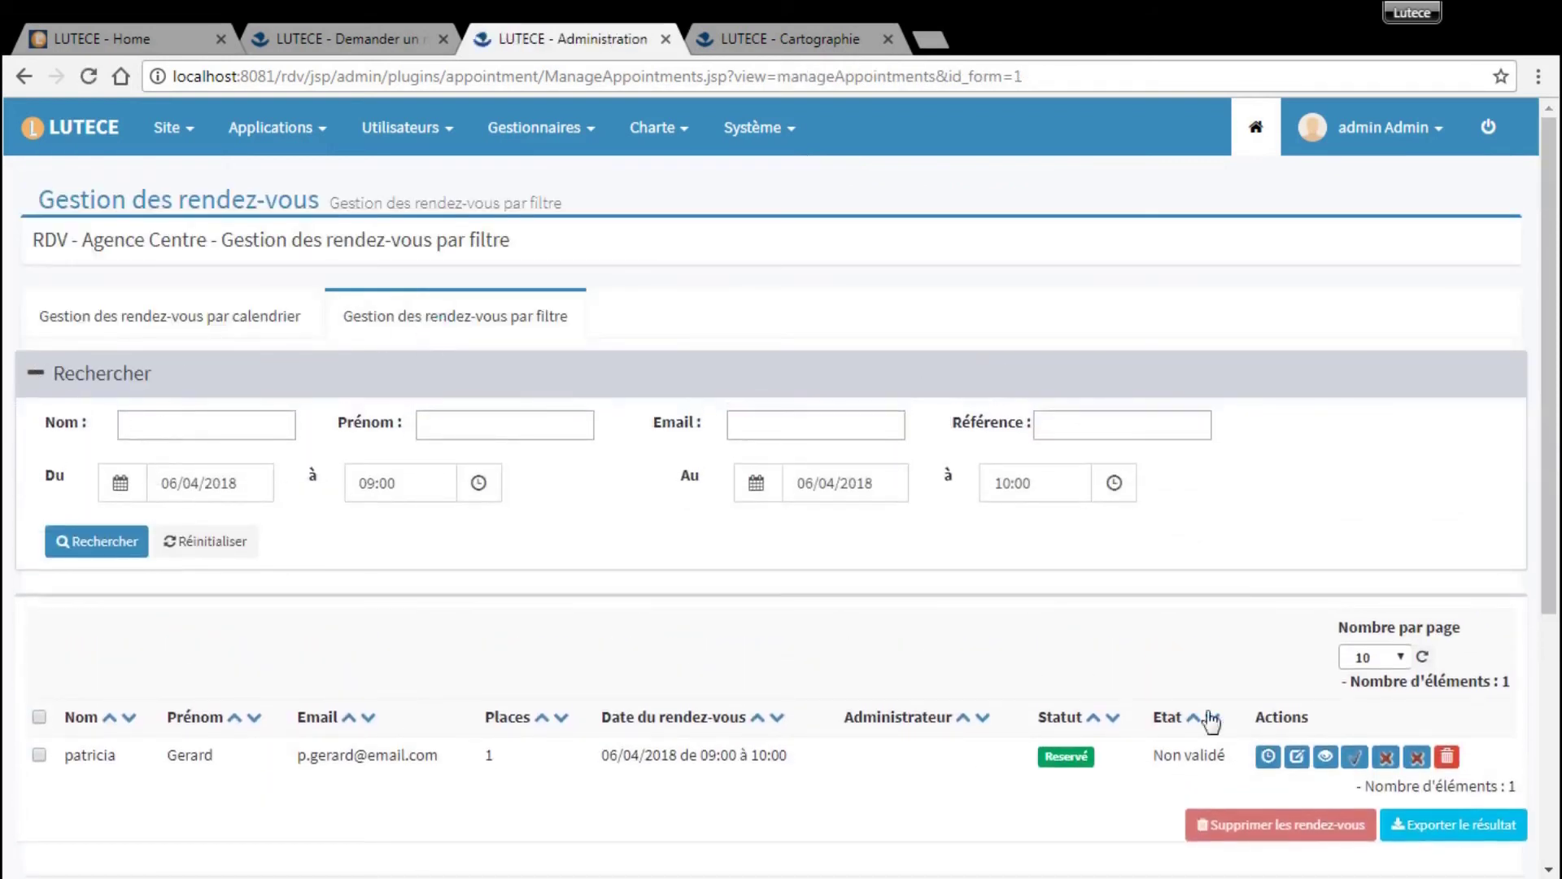
pyautogui.click(1326, 758)
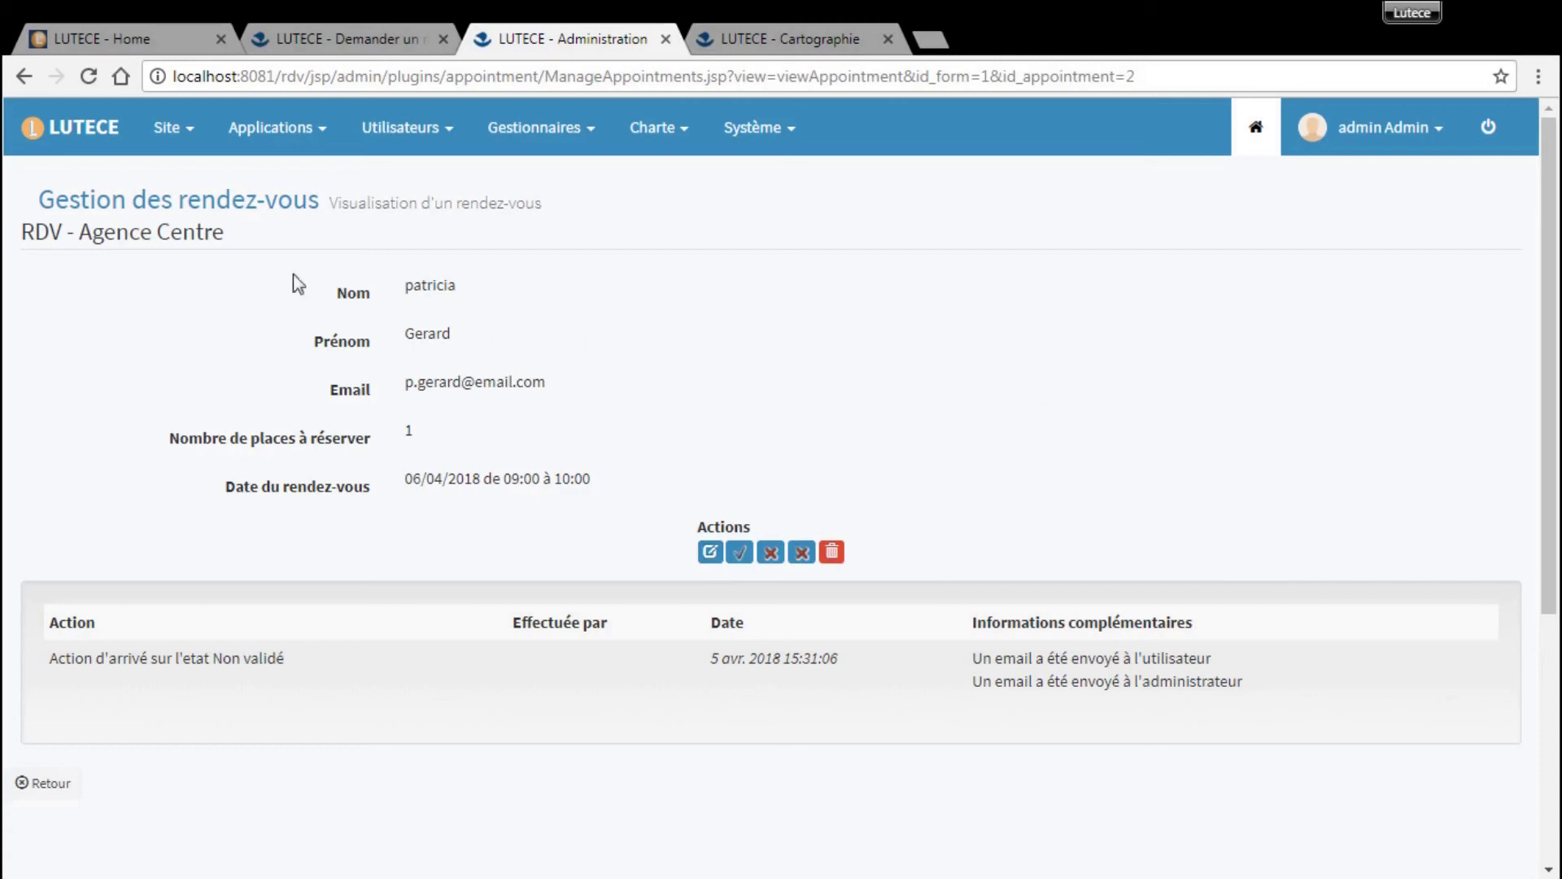
pyautogui.click(237, 203)
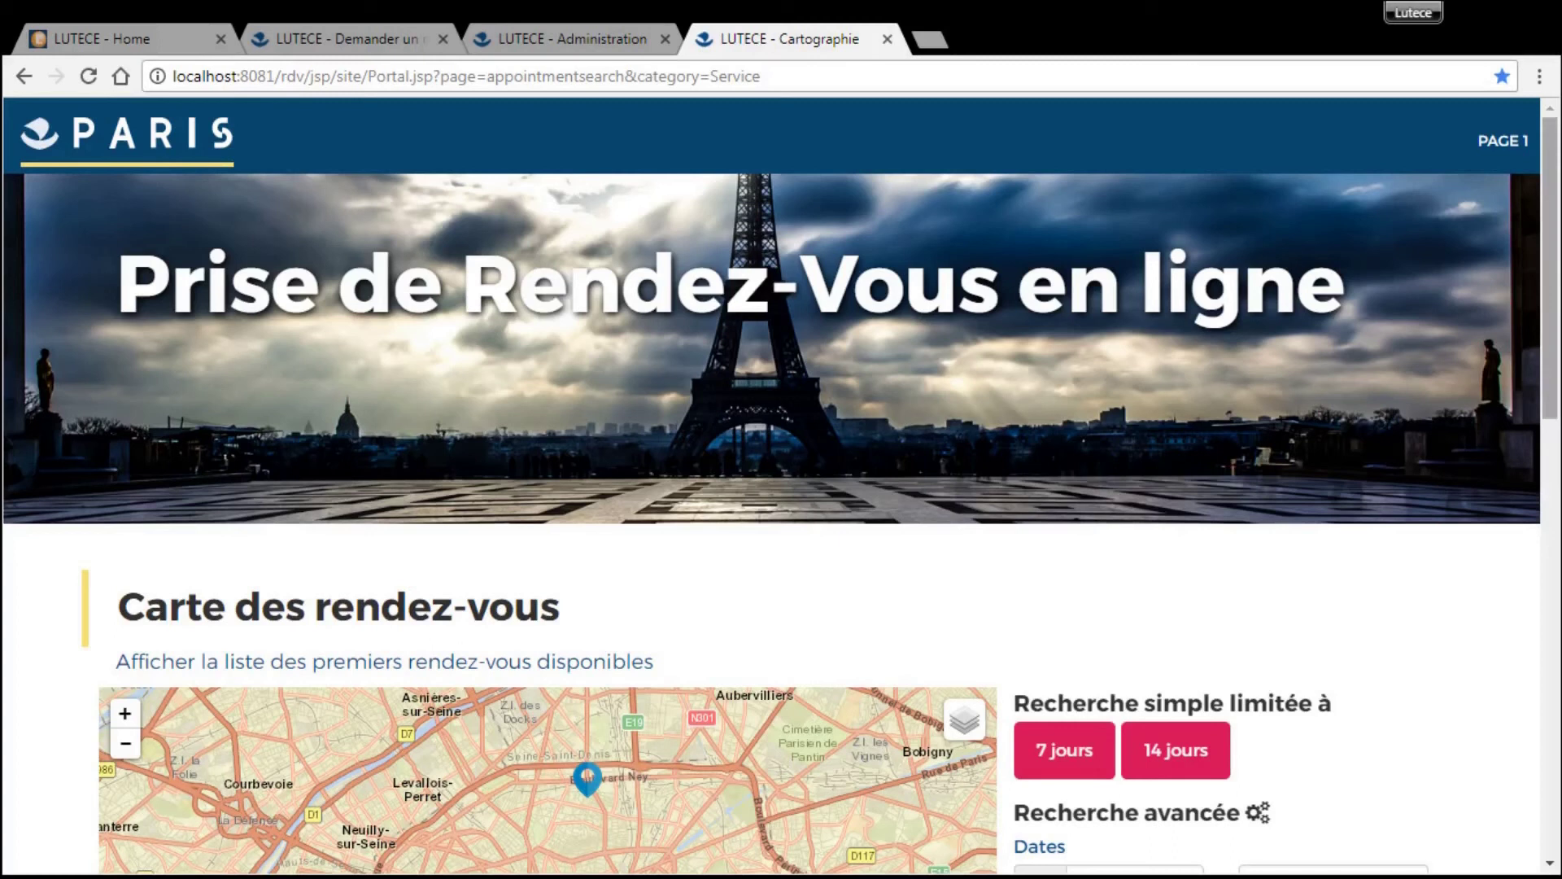
# - Show agence Sud's first available slot on the map, then view Premiers rendez-vous disponibles
pyautogui.scroll(-5, 1551, 348)
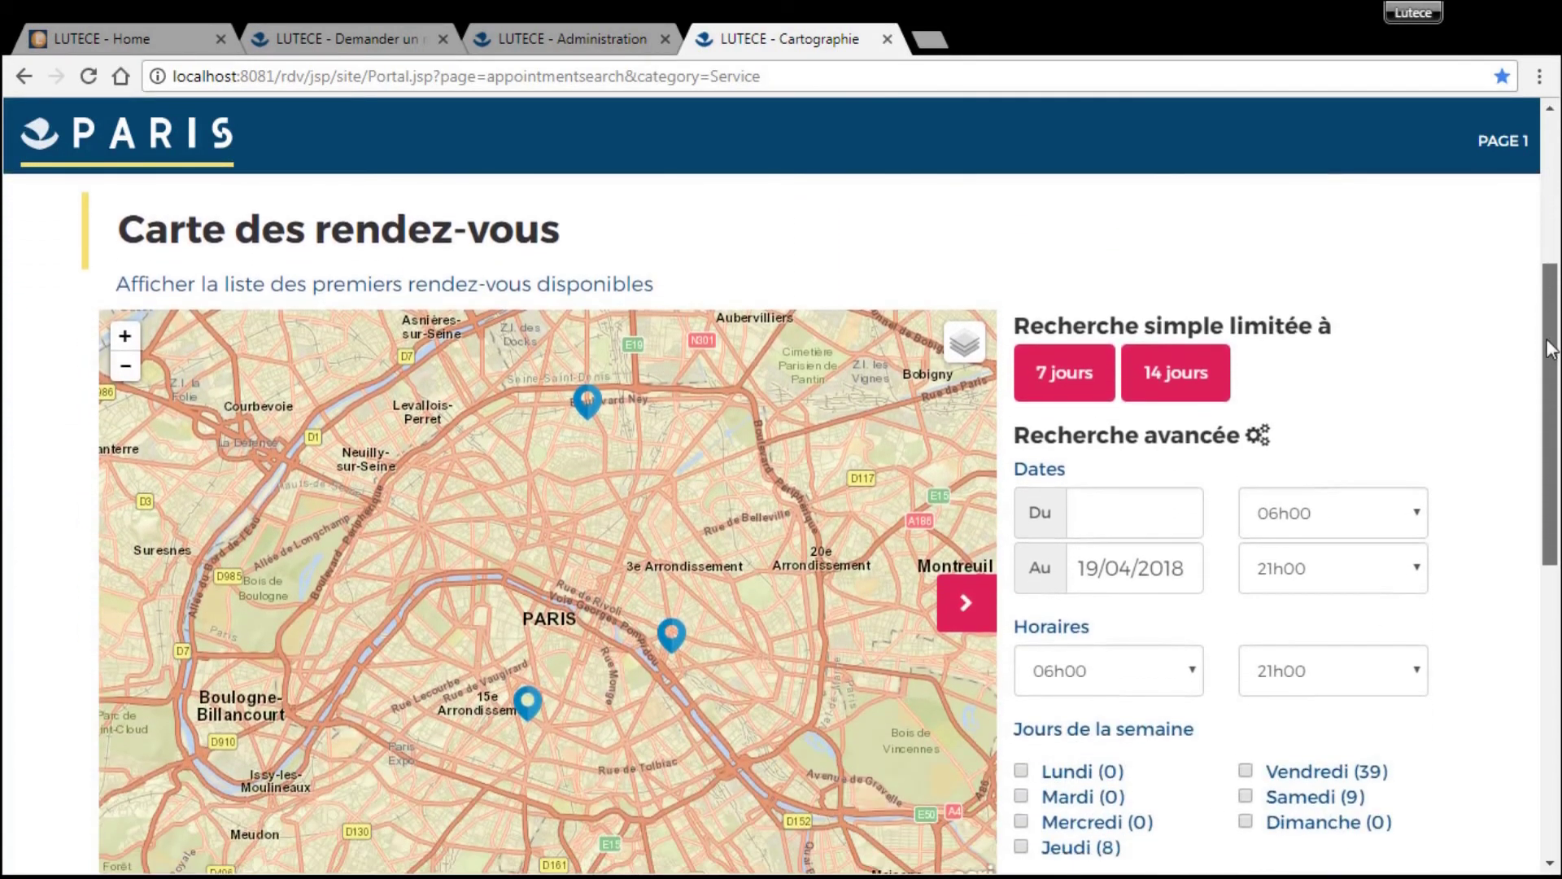
pyautogui.moveTo(1549, 349); pyautogui.dragTo(1550, 382)
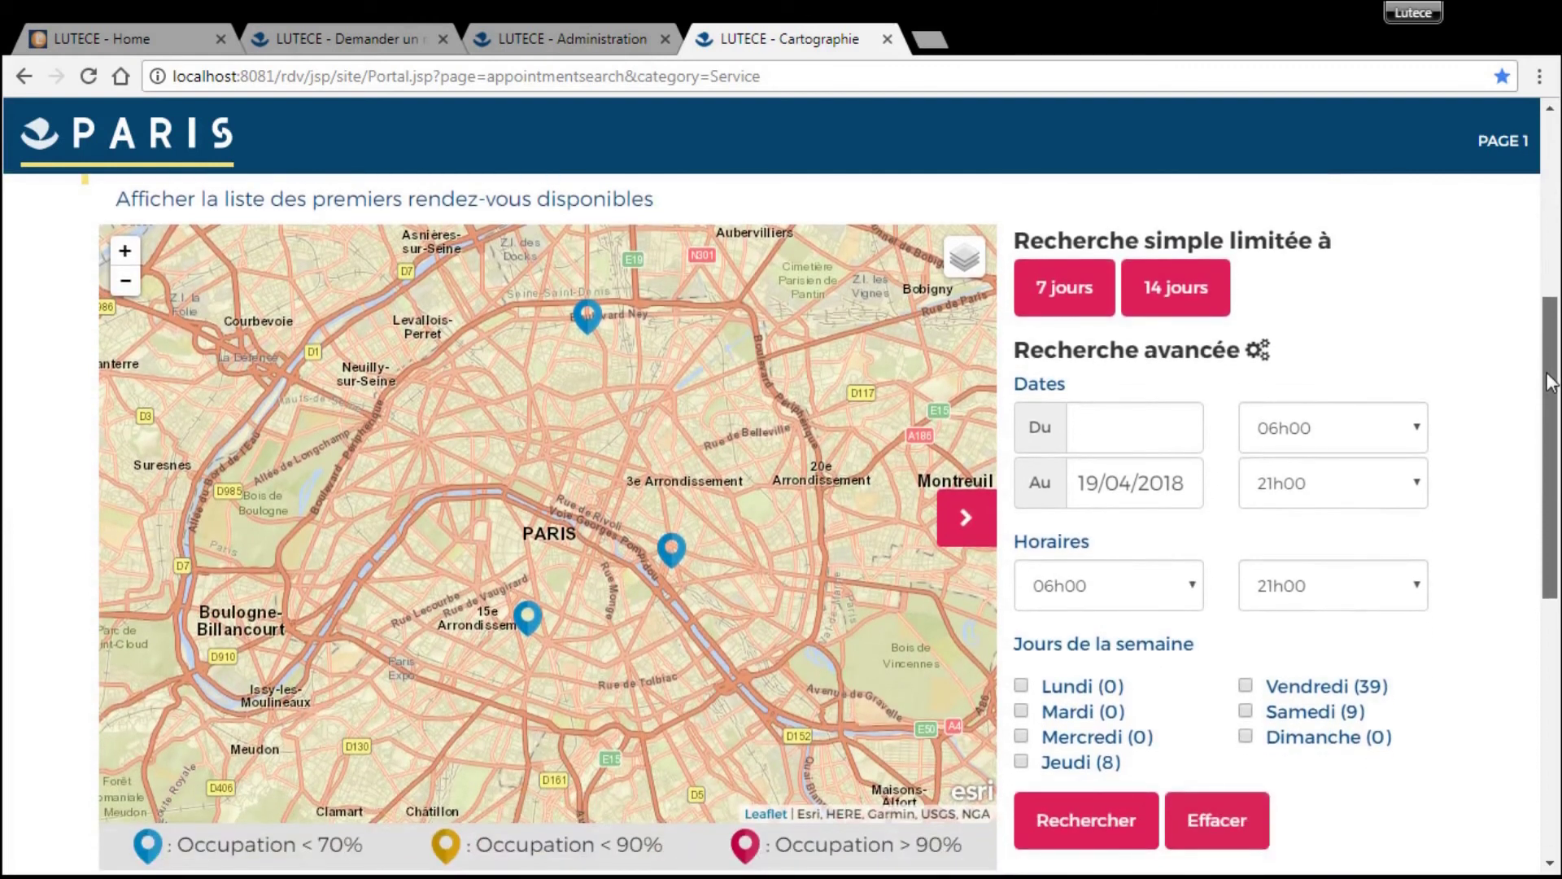
pyautogui.moveTo(1550, 382); pyautogui.dragTo(1550, 385)
pyautogui.scroll(2, 468, 386)
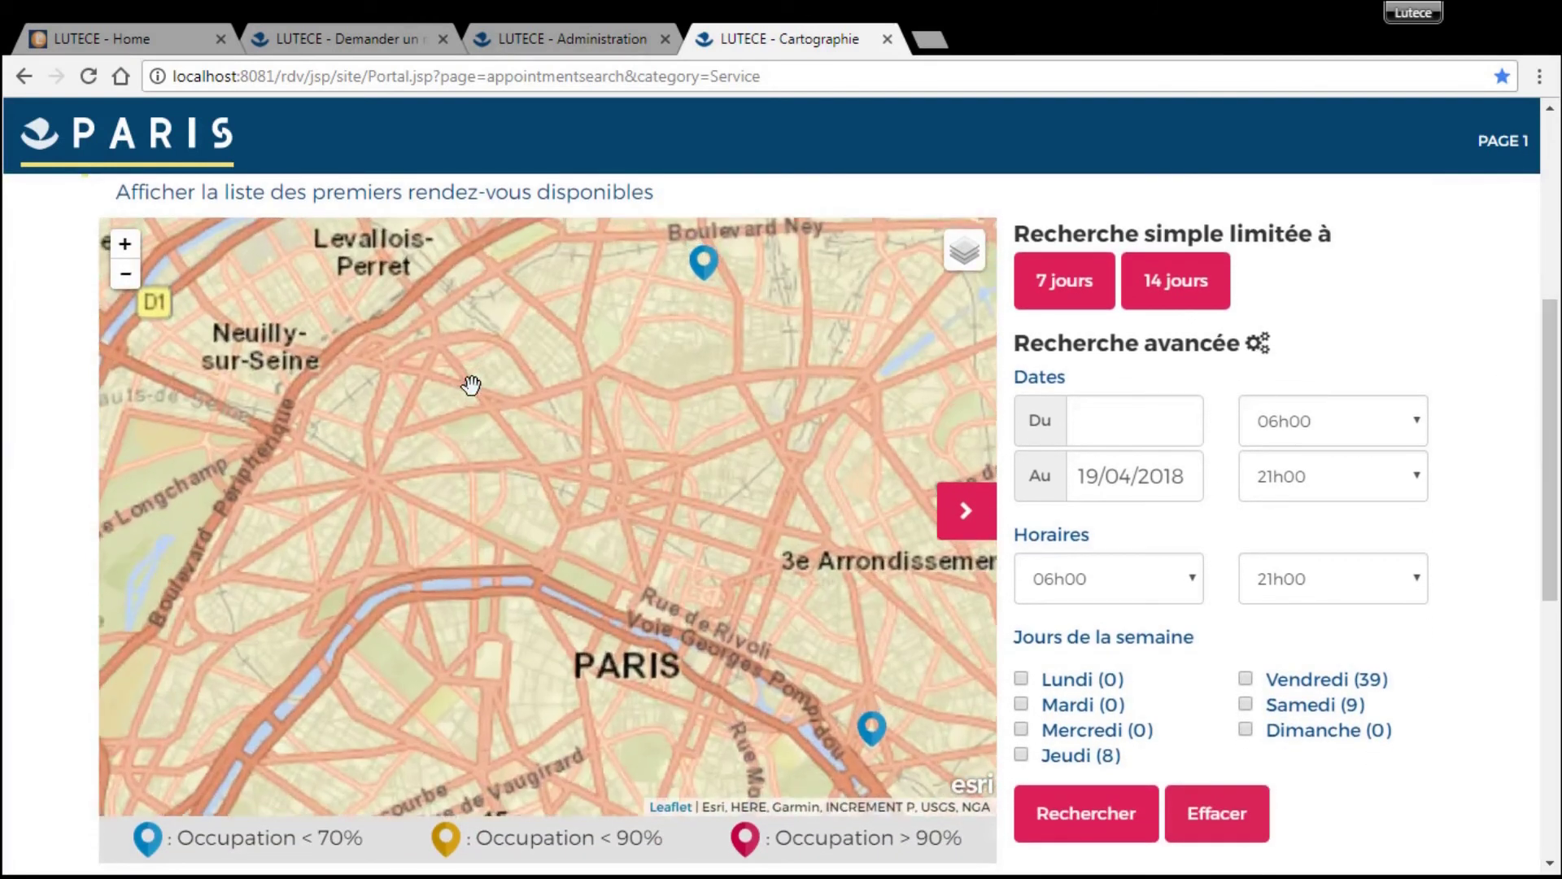
pyautogui.moveTo(577, 514); pyautogui.dragTo(467, 359)
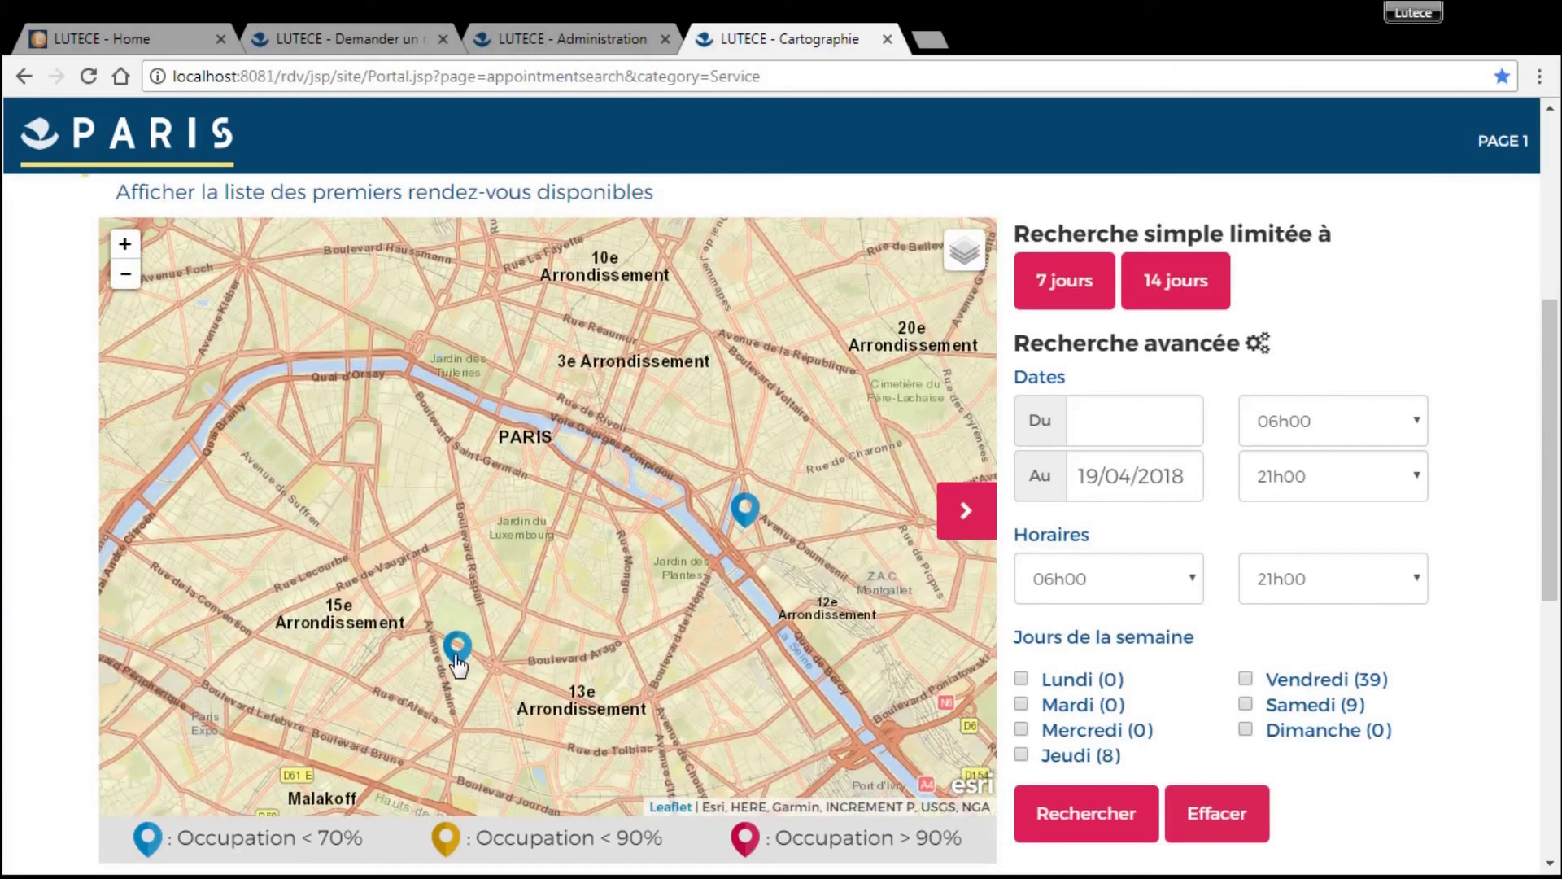
pyautogui.click(457, 650)
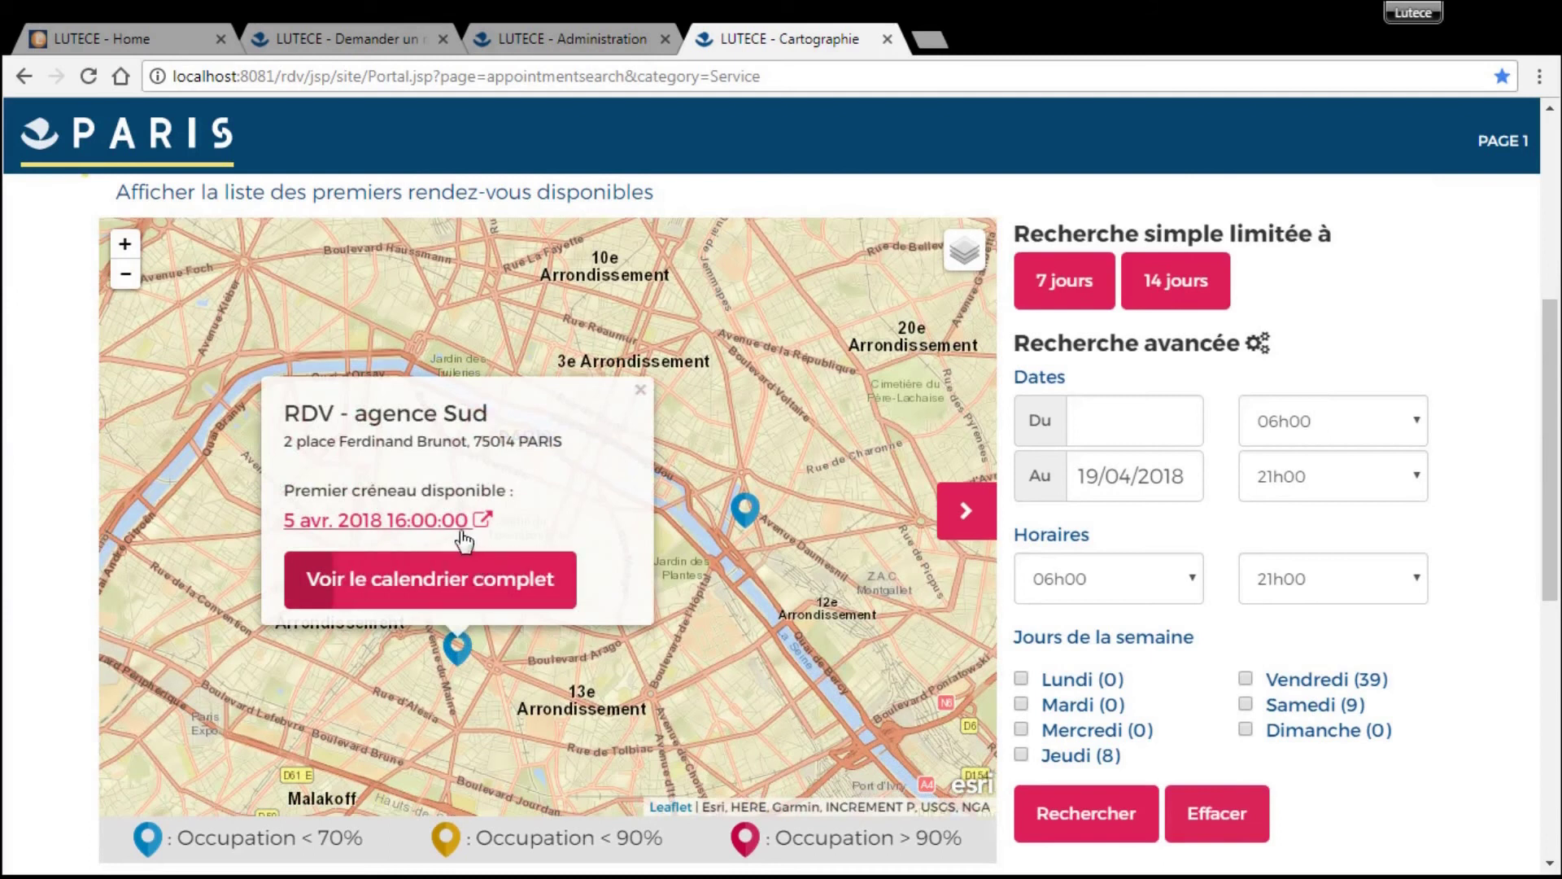
pyautogui.moveTo(1552, 384); pyautogui.dragTo(1554, 633)
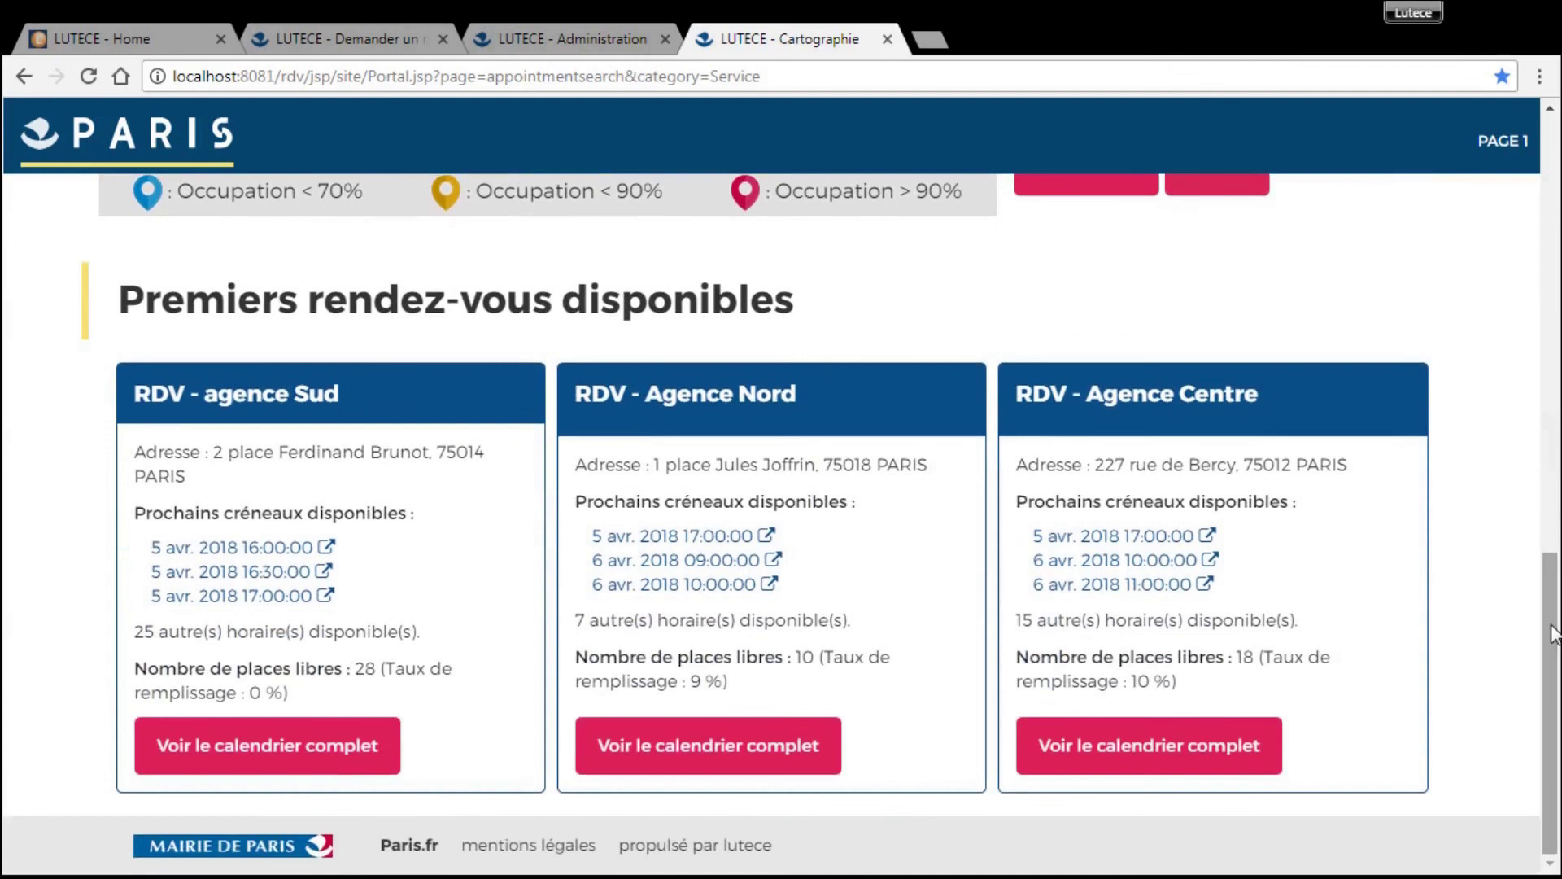